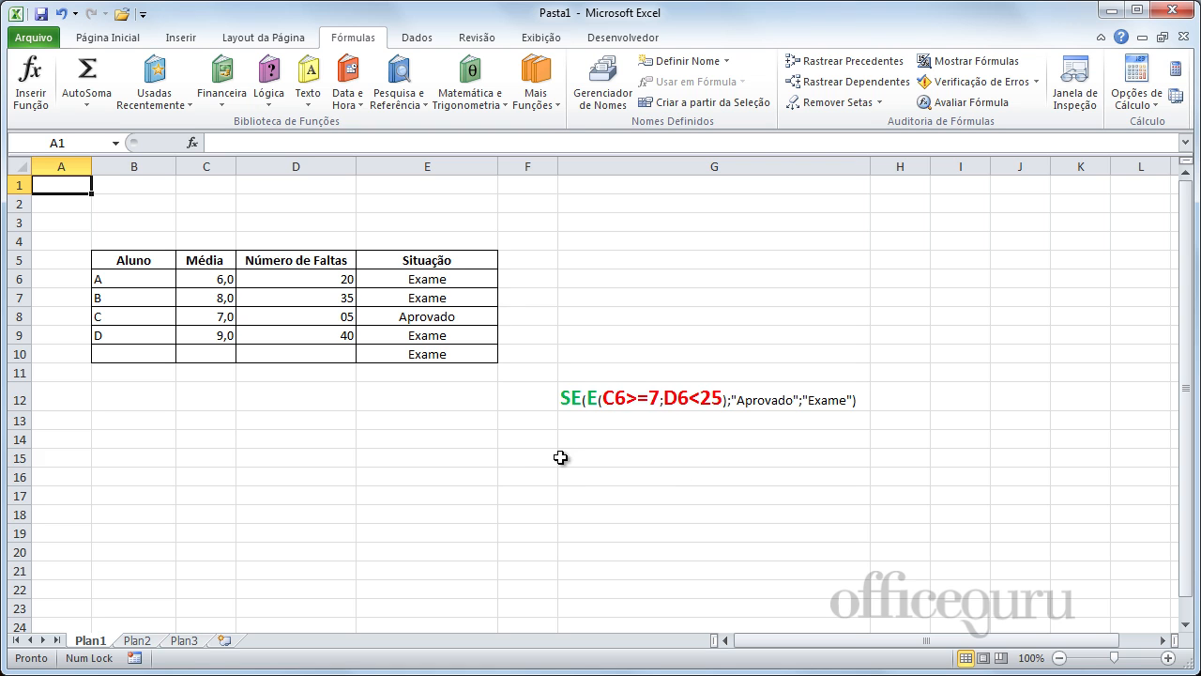
Clear the existing results from the Situação column in cells E6:E10
left_click(398, 283)
left_click_drag(398, 283, 407, 350)
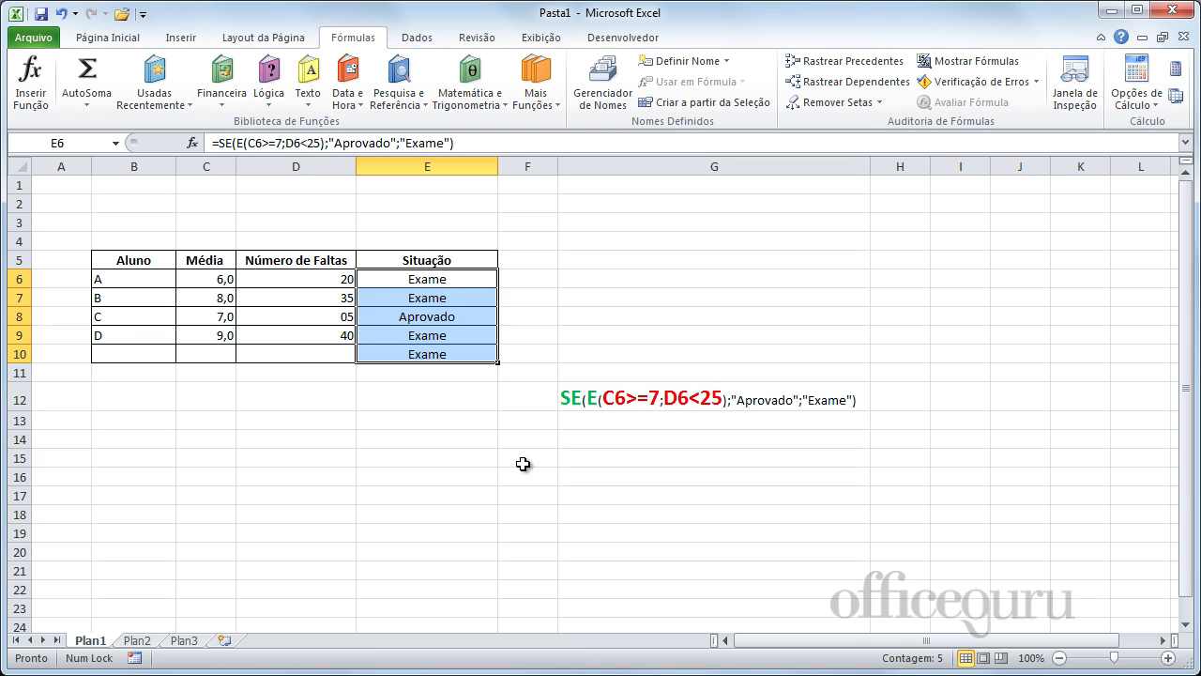
key("Delete")
Begin an SE formula in E6 with C6>=7 as its logical test
left_click(428, 278)
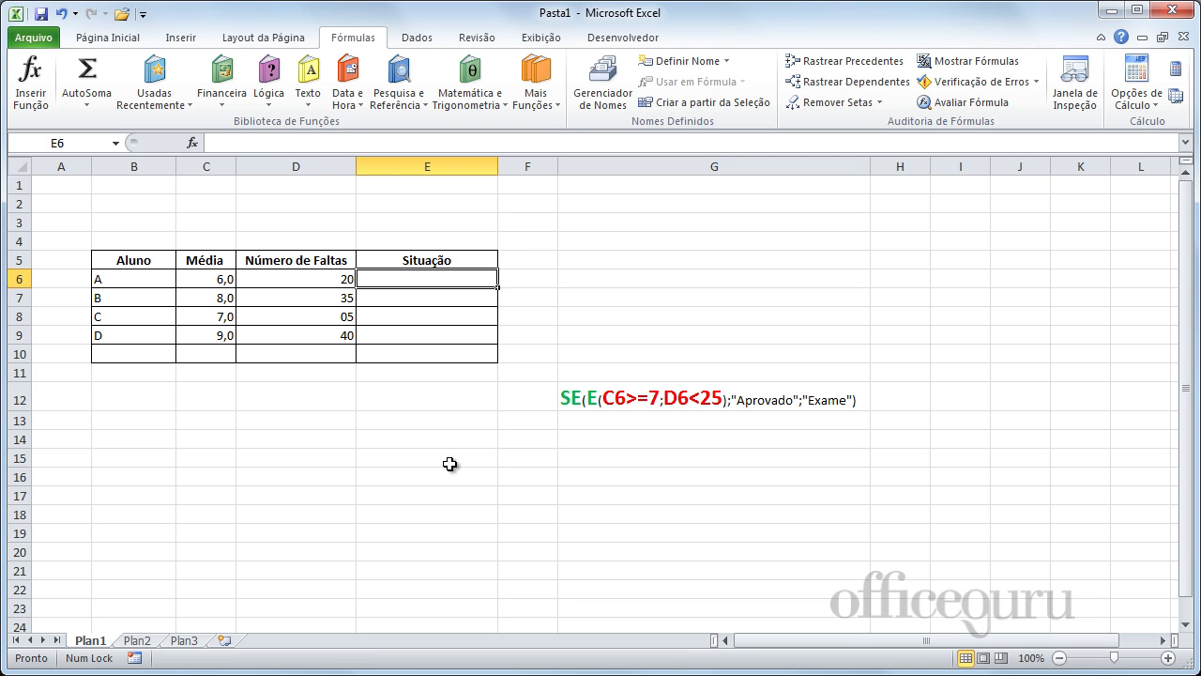
type("=")
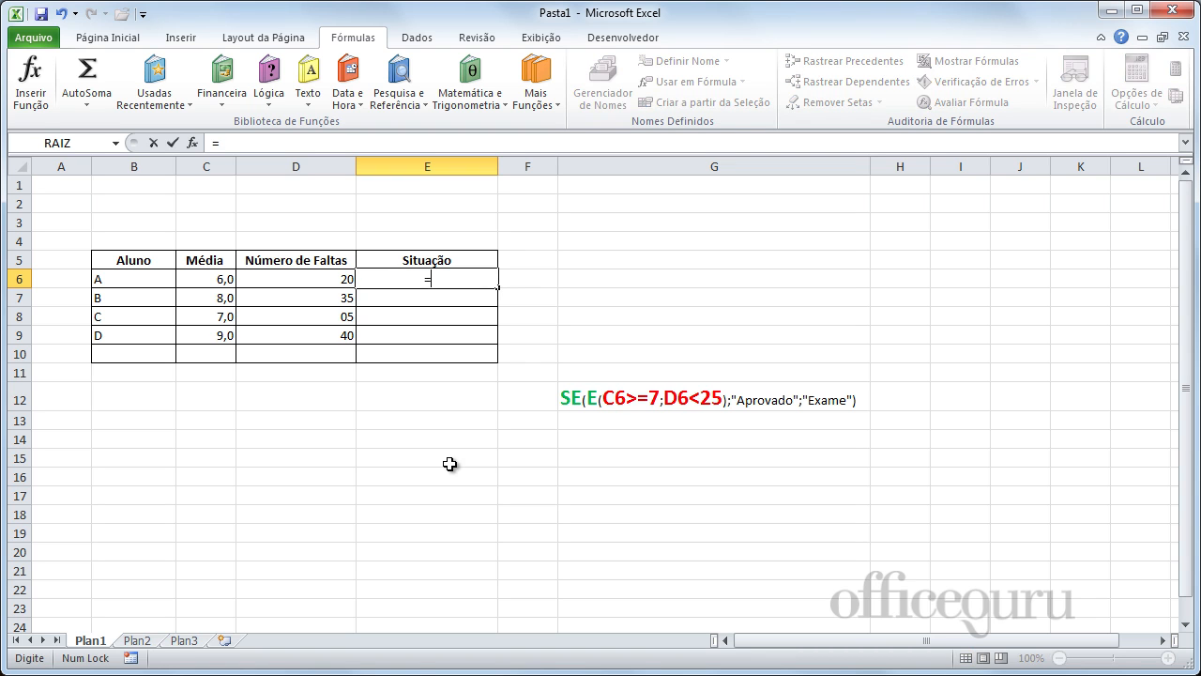
type("SE")
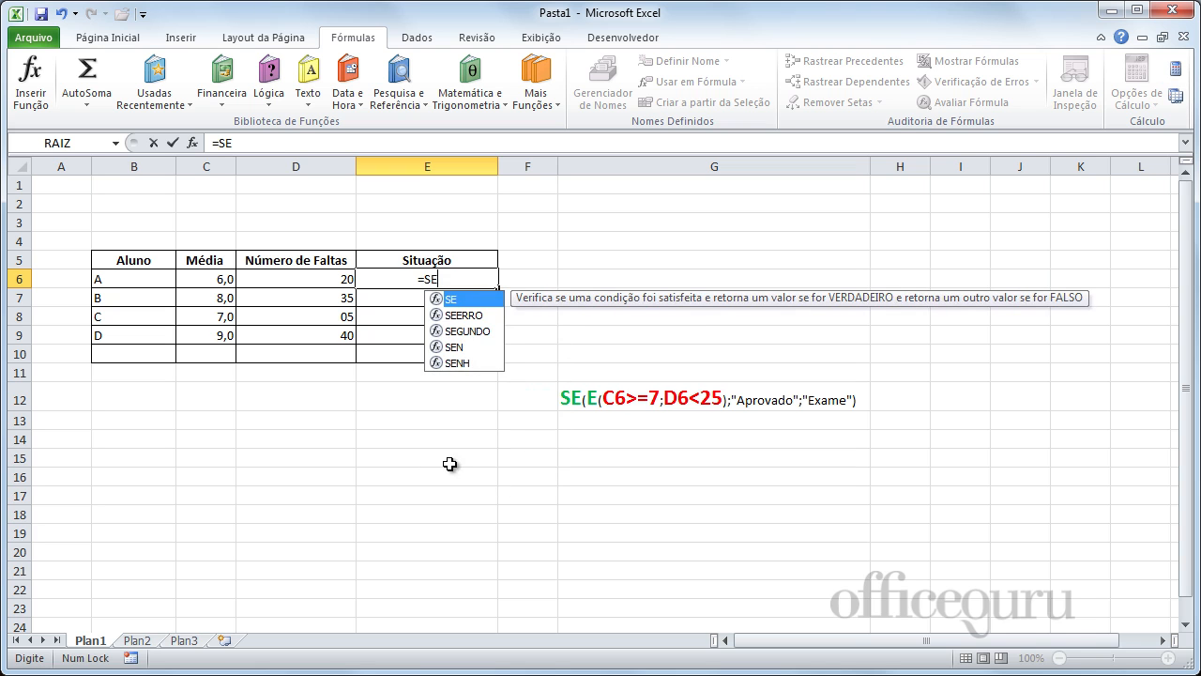
type("(")
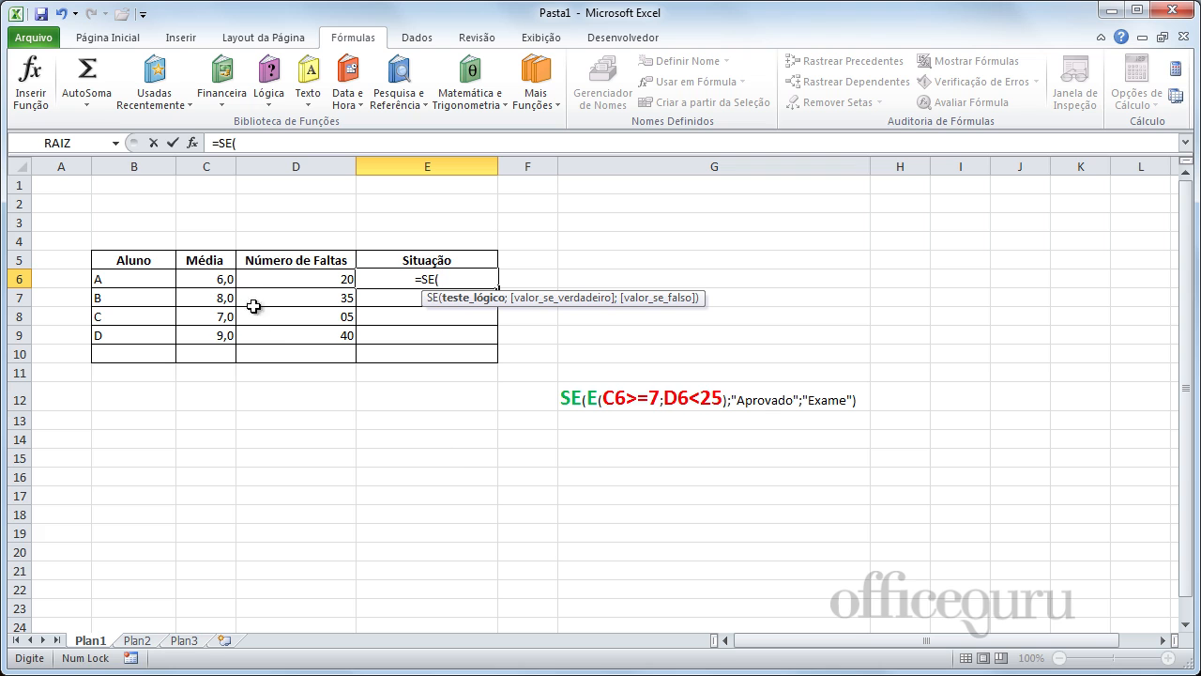
left_click(208, 281)
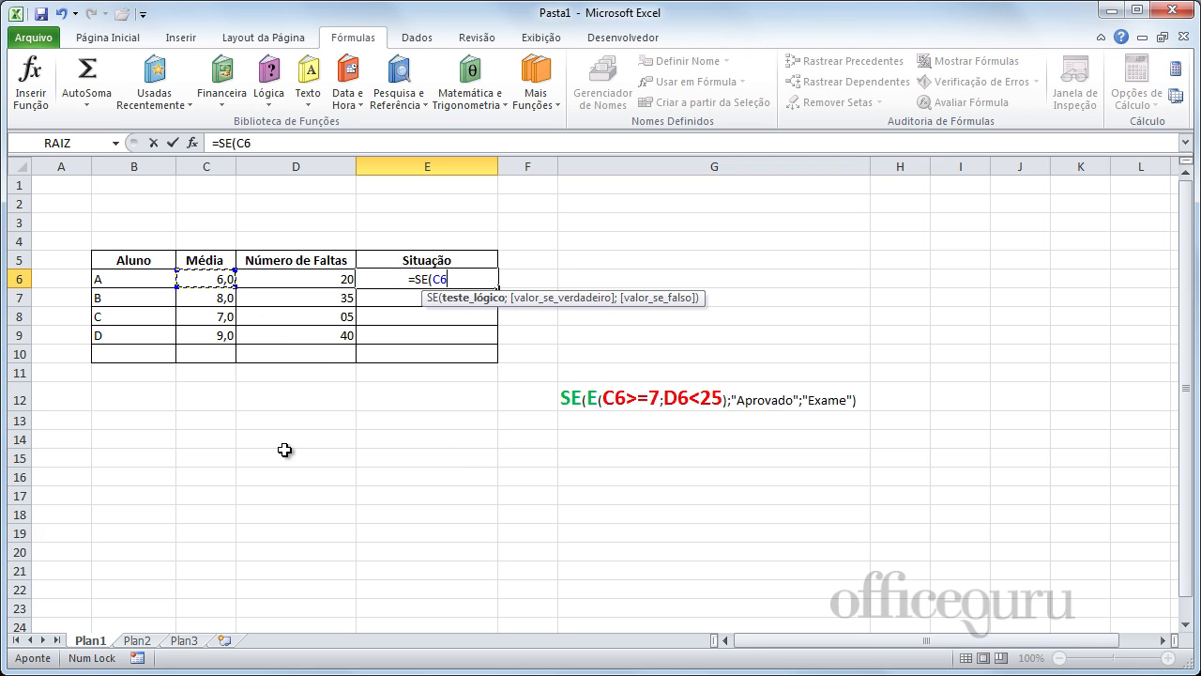
type(">=7")
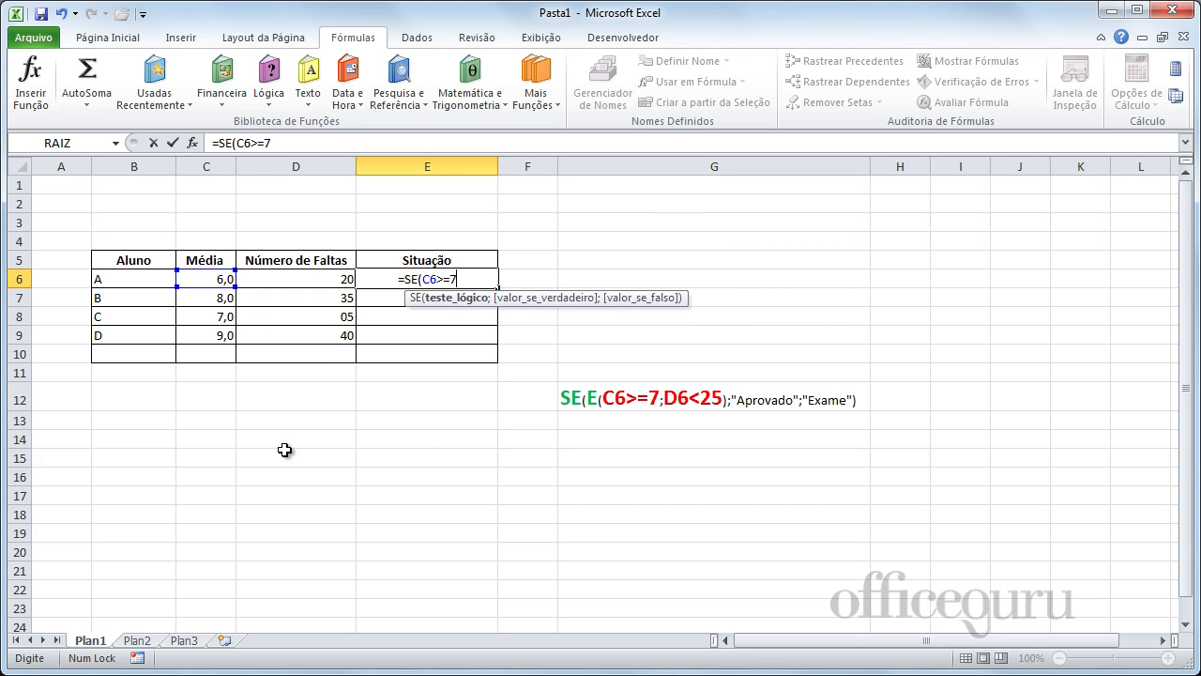
type(";")
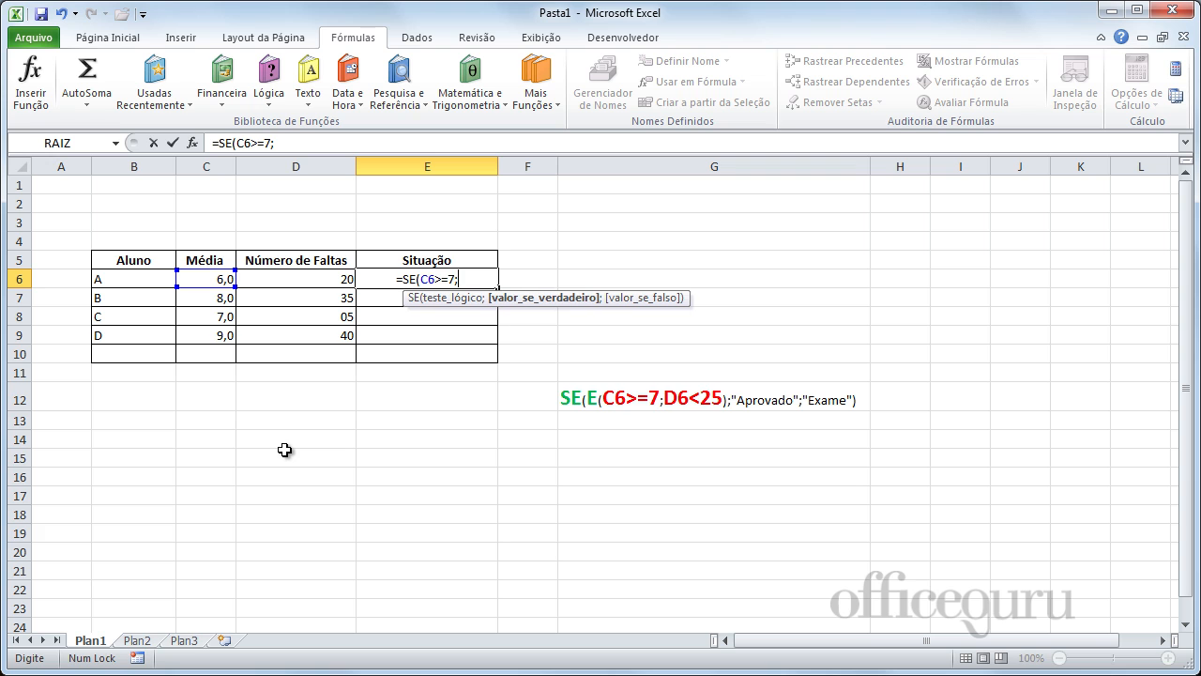
Complete the E6 formula with "Aprovado" as the true value and "Exame" as the false value, and enter it
type("\"")
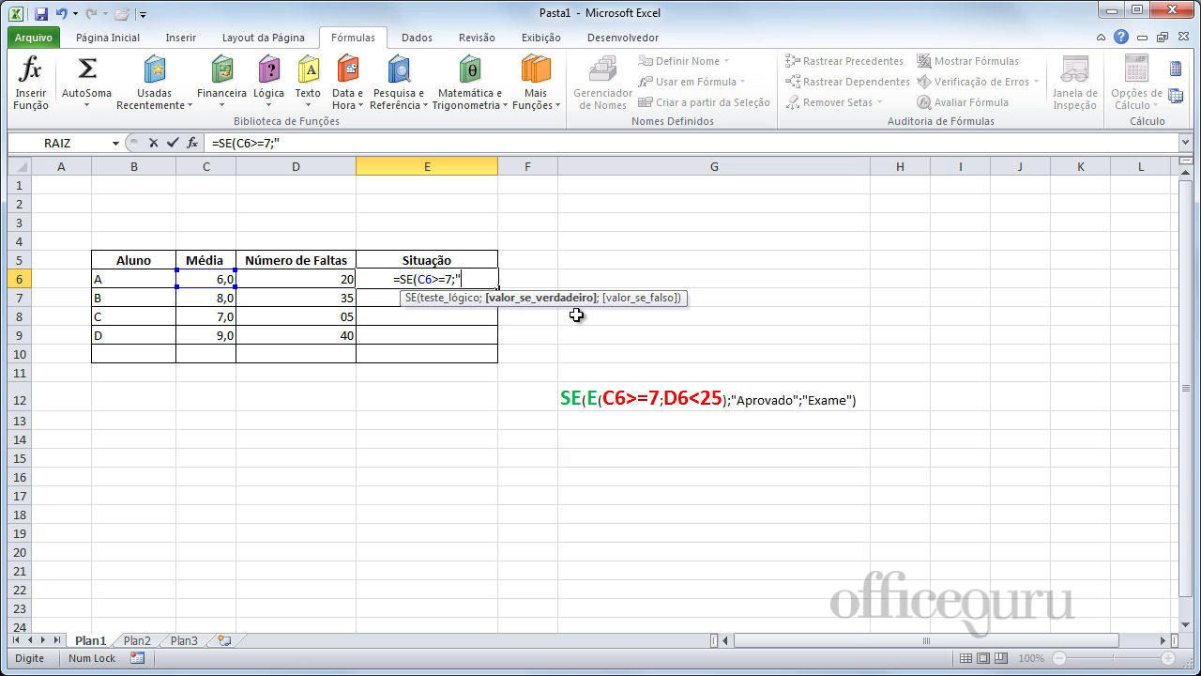
type("A")
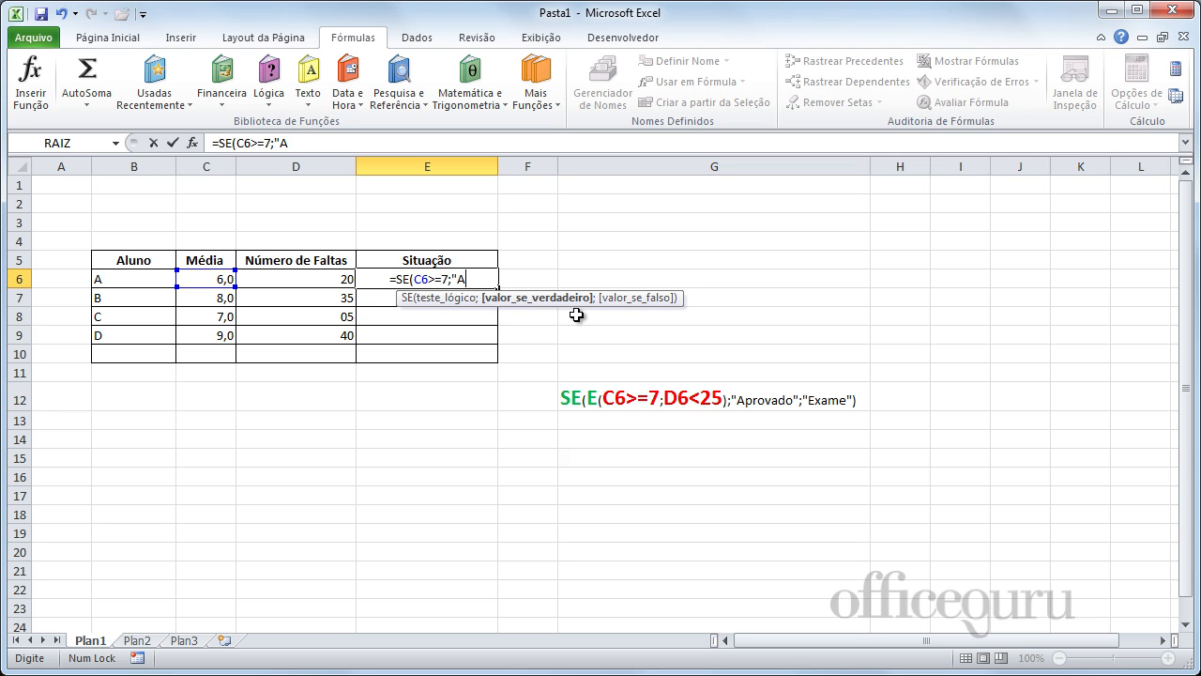
type("provo")
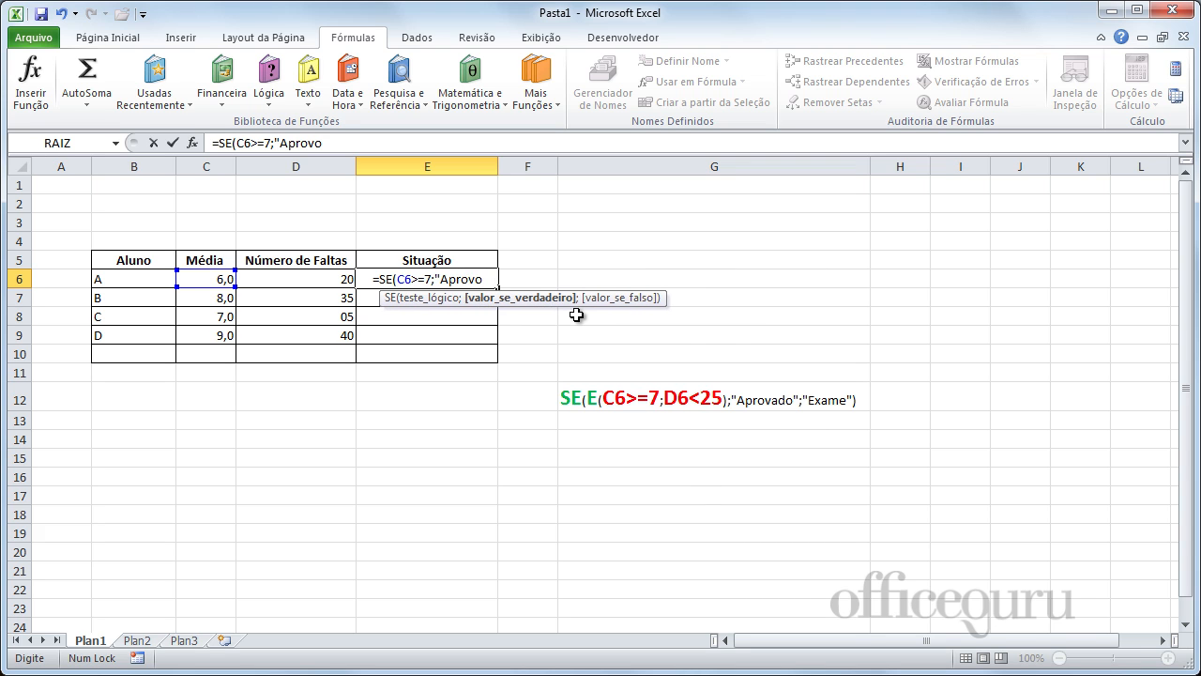
key("BackSpace")
type("ado\"")
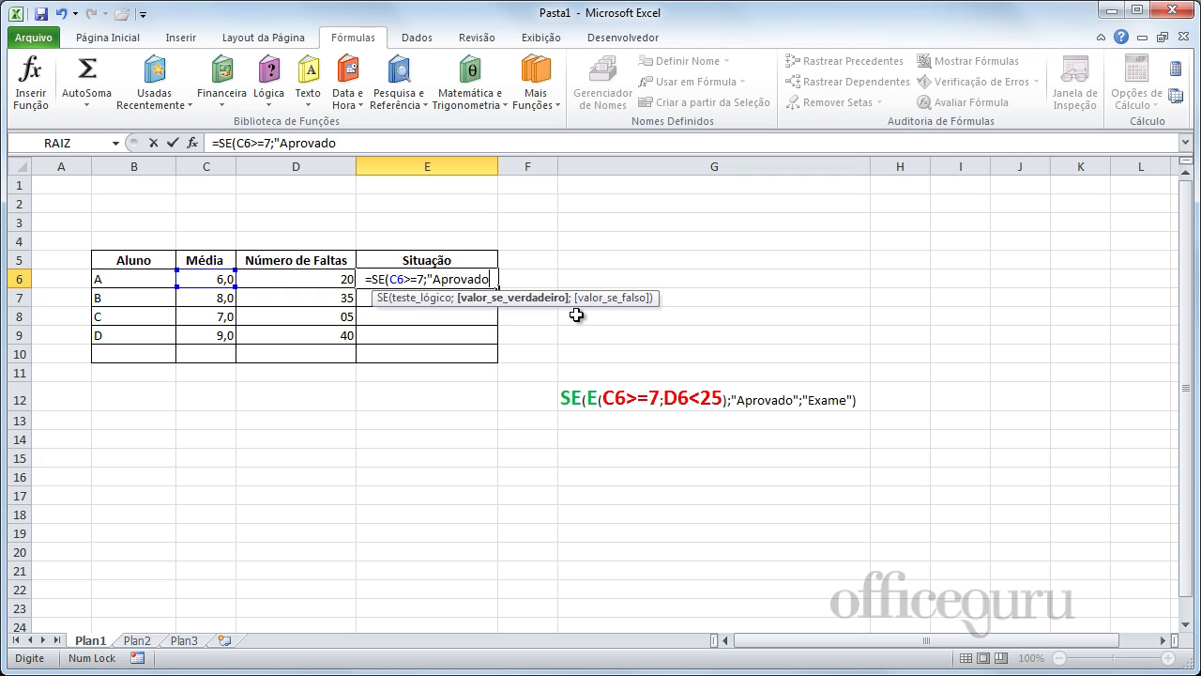
type(";")
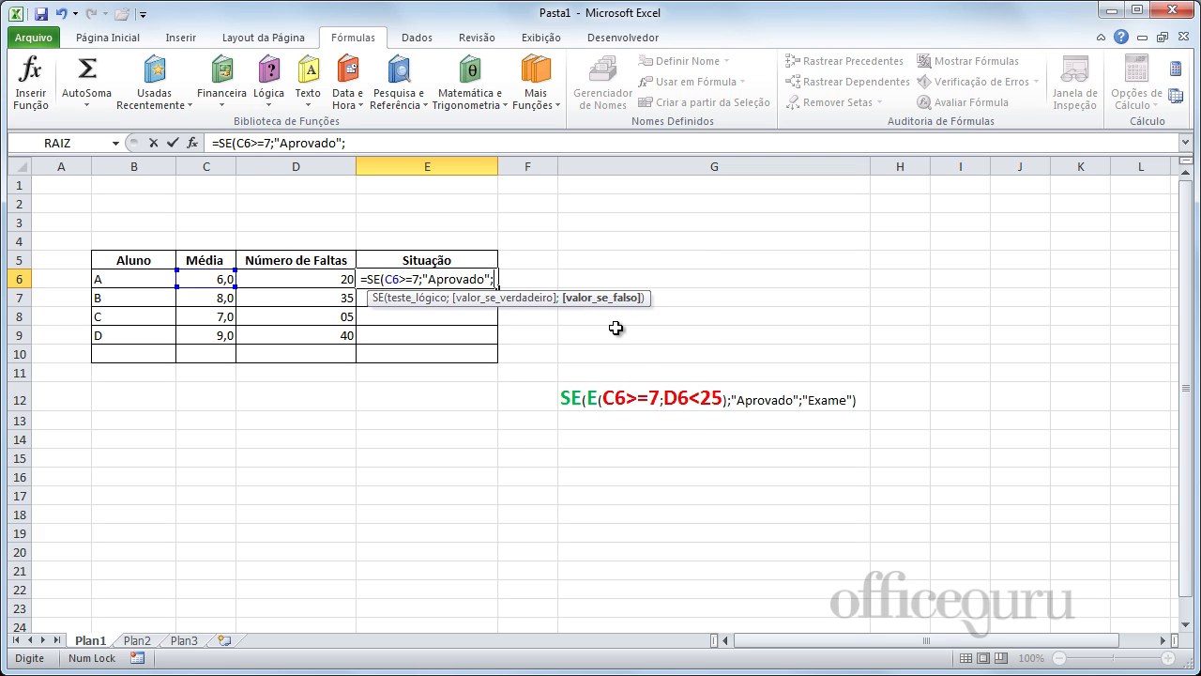
type("\"")
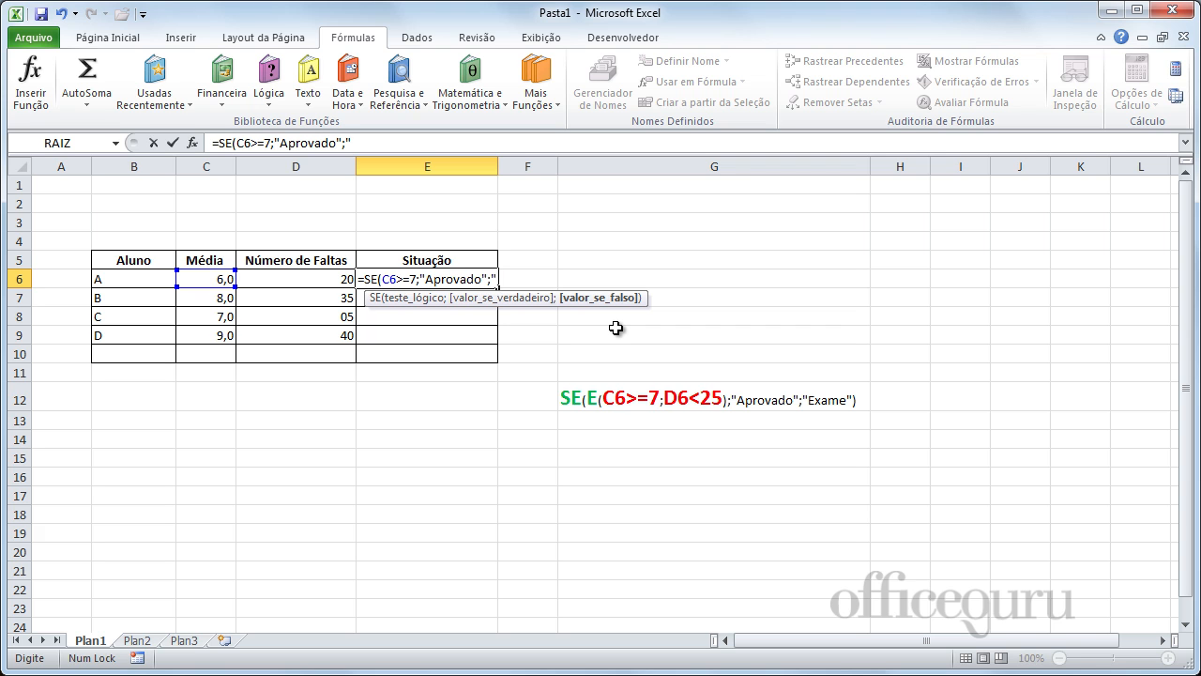
type("Exame")
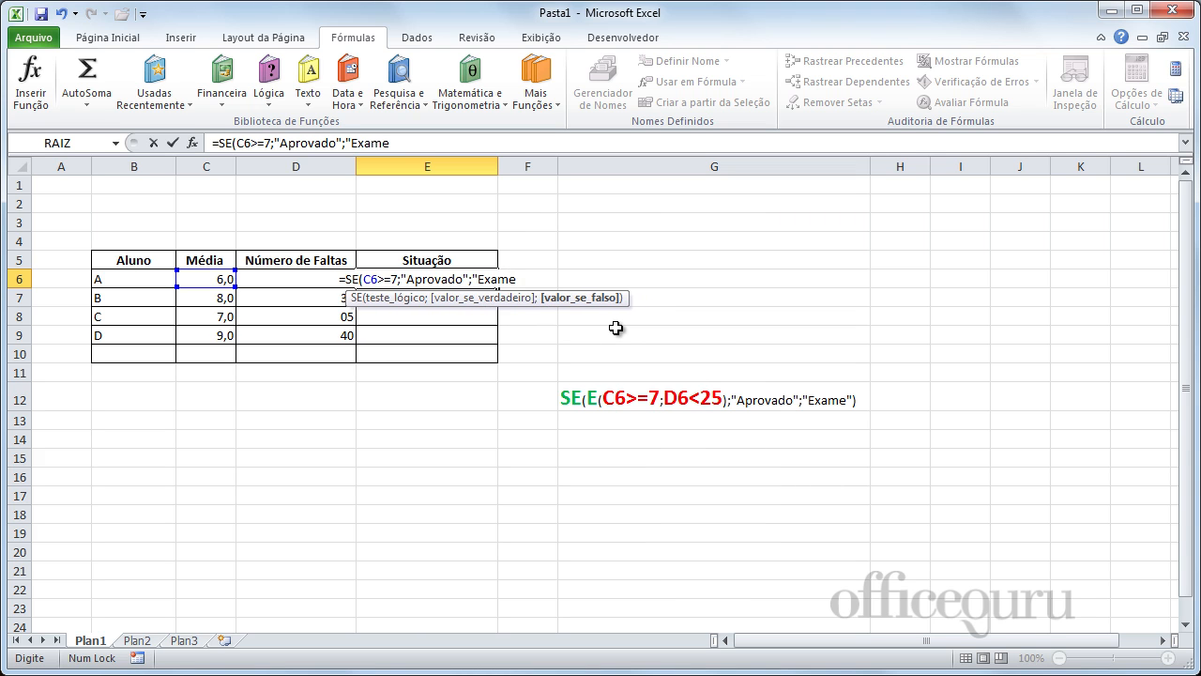
type("\")")
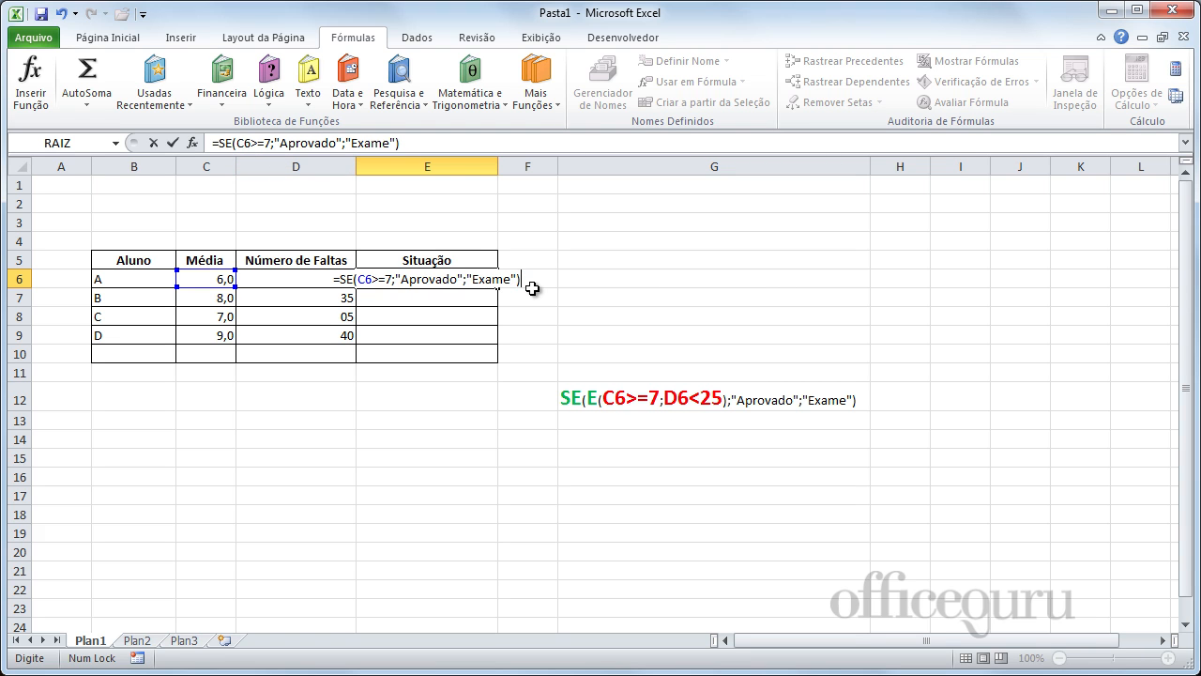
key("Return")
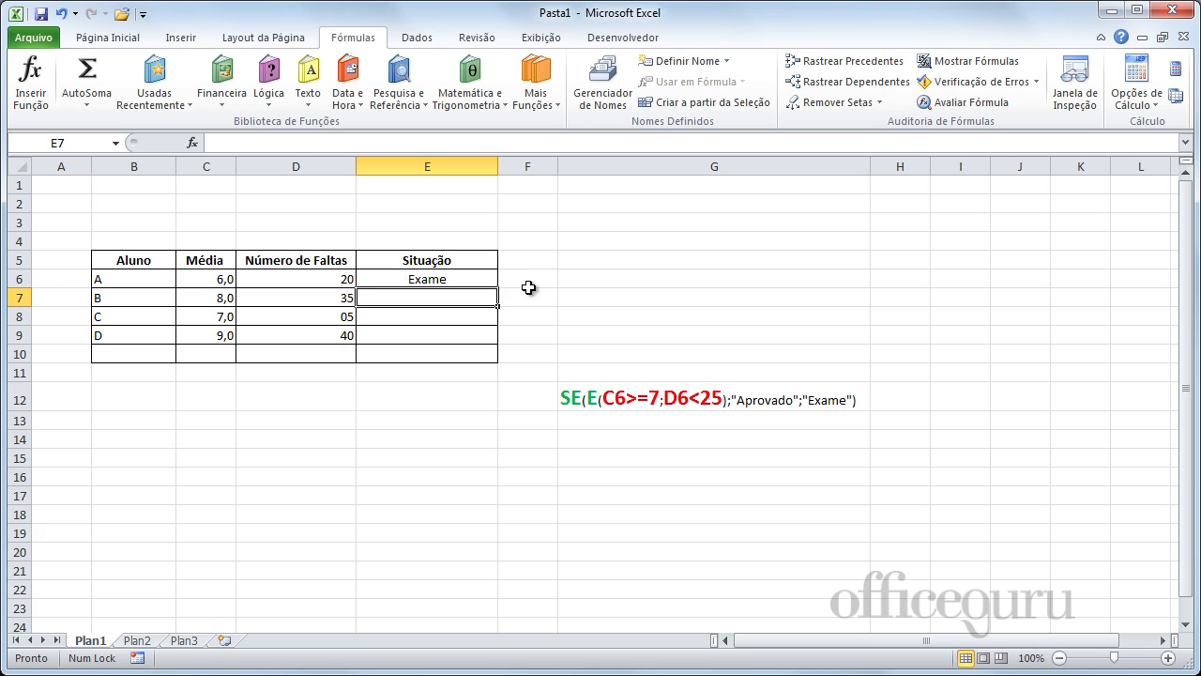
Fill the E6 formula down through E10 and check the averages in C7:C9 against the Situação results
left_click(229, 279)
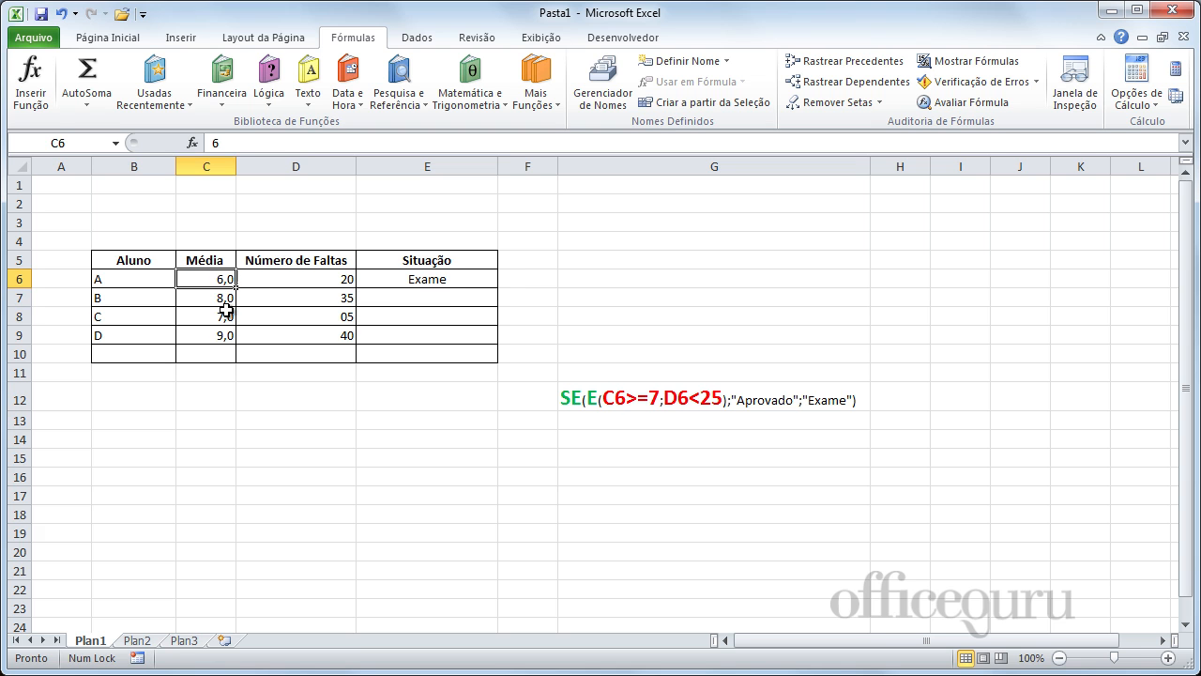
left_click(469, 279)
left_click_drag(498, 287, 498, 360)
left_click(434, 438)
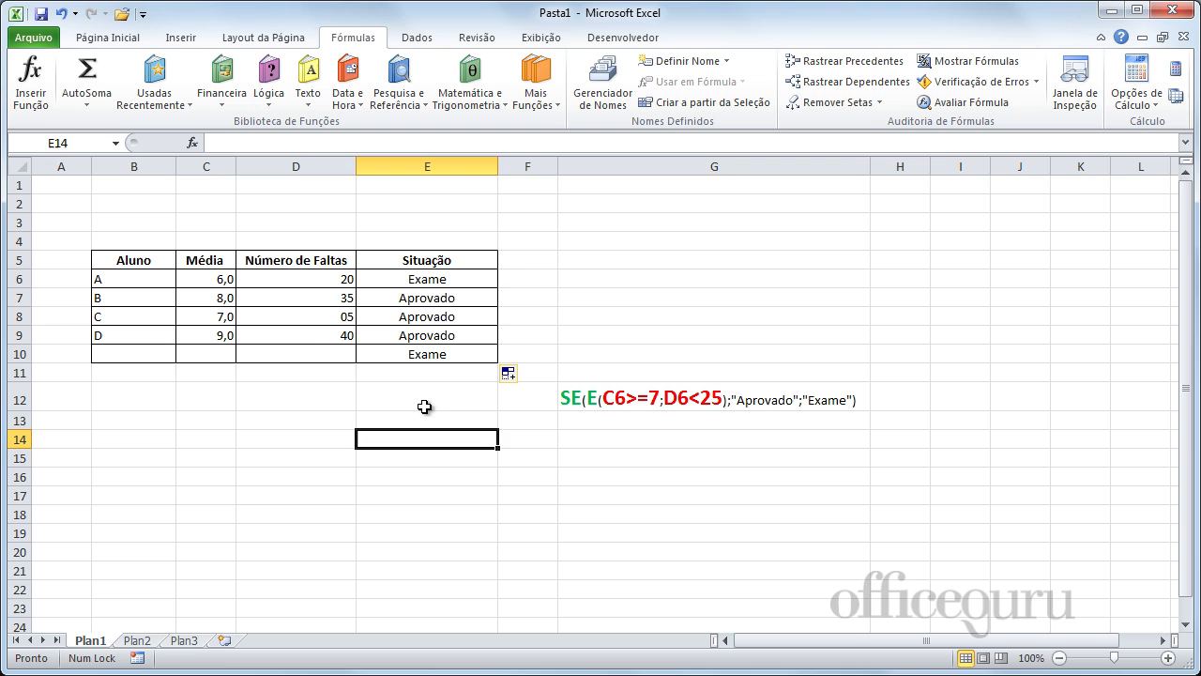
left_click(221, 297)
left_click(208, 317)
left_click(206, 335)
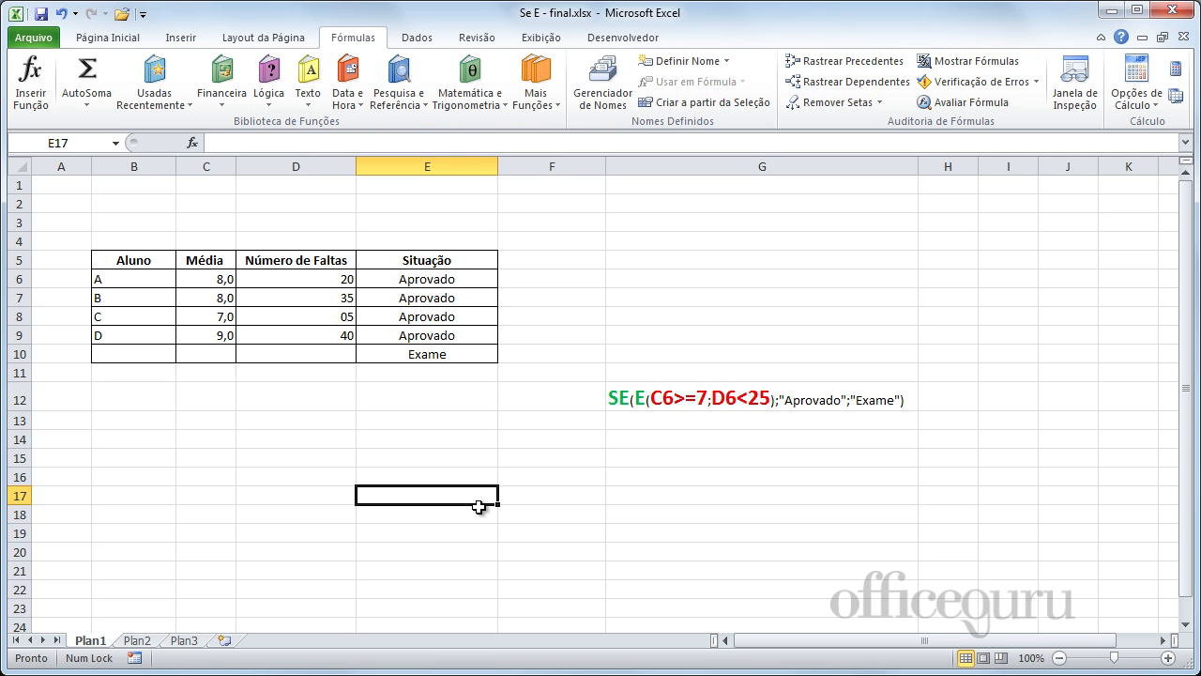
Enter the example text "azul e vw e flex e 1.8" in cell E17
type("azul")
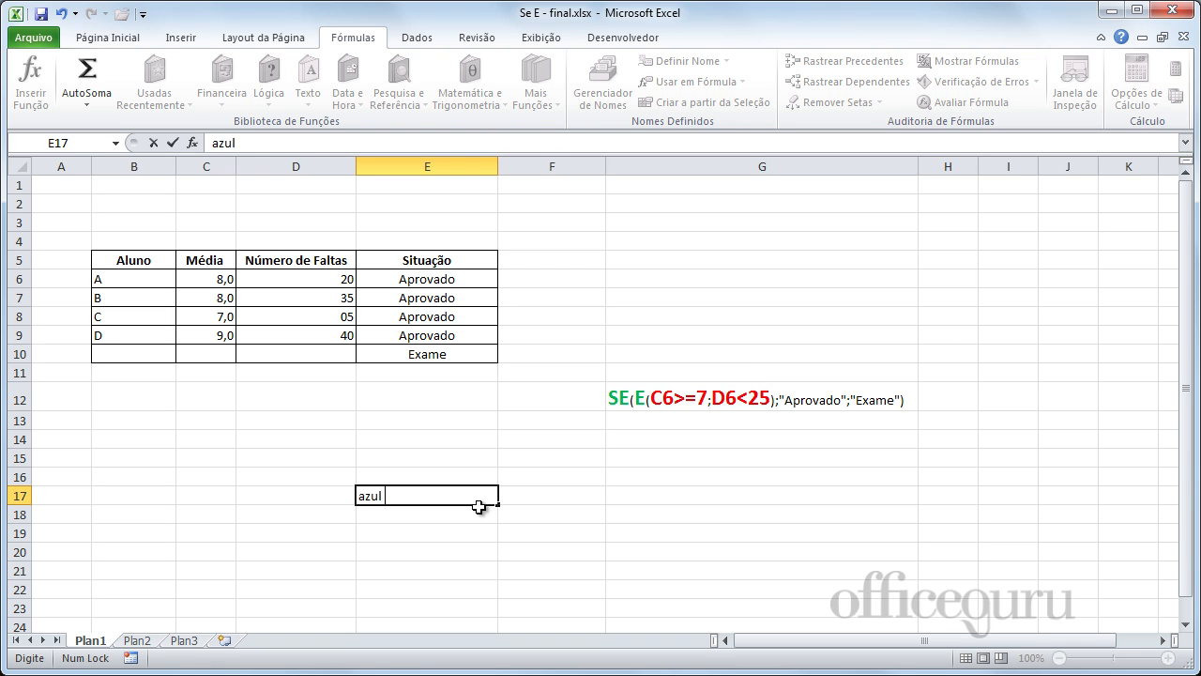
type(" e vw e flex e 1.8")
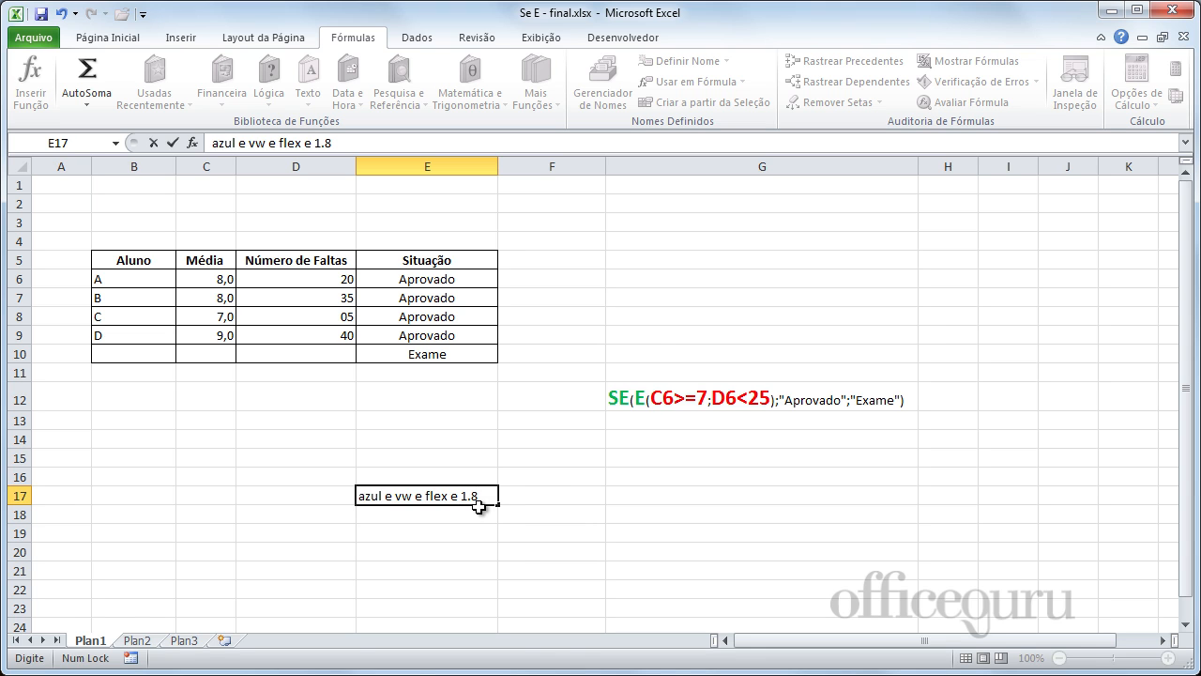
key("Return")
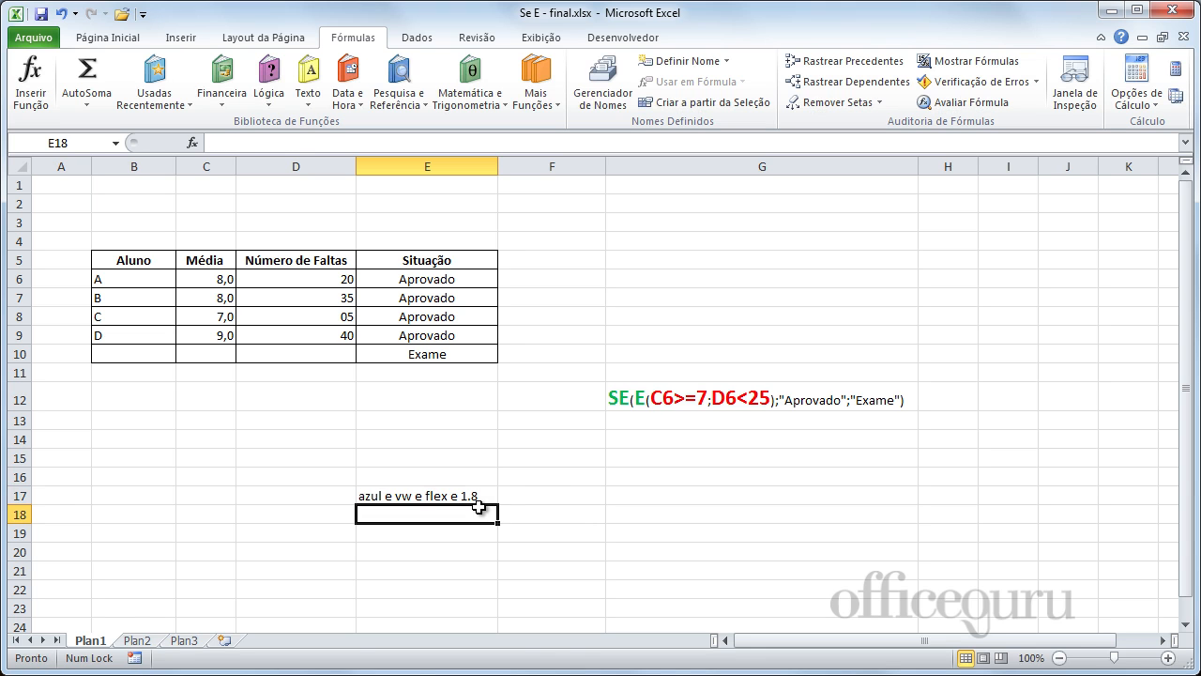
left_click(478, 550)
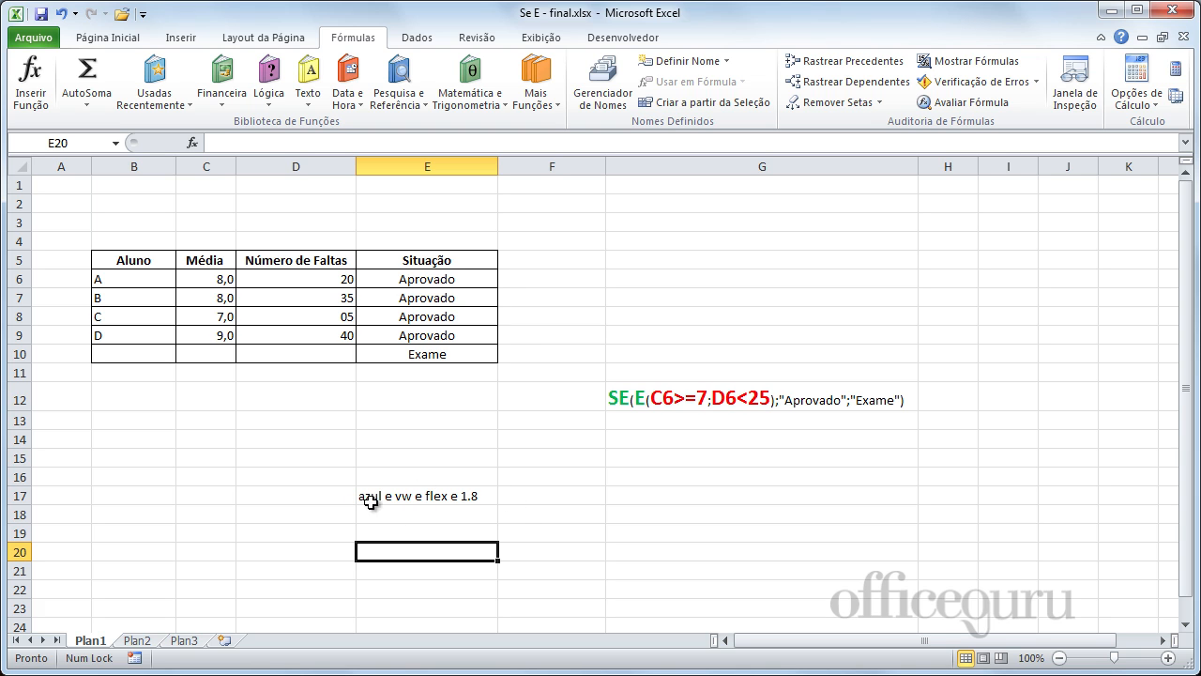
left_click(400, 499)
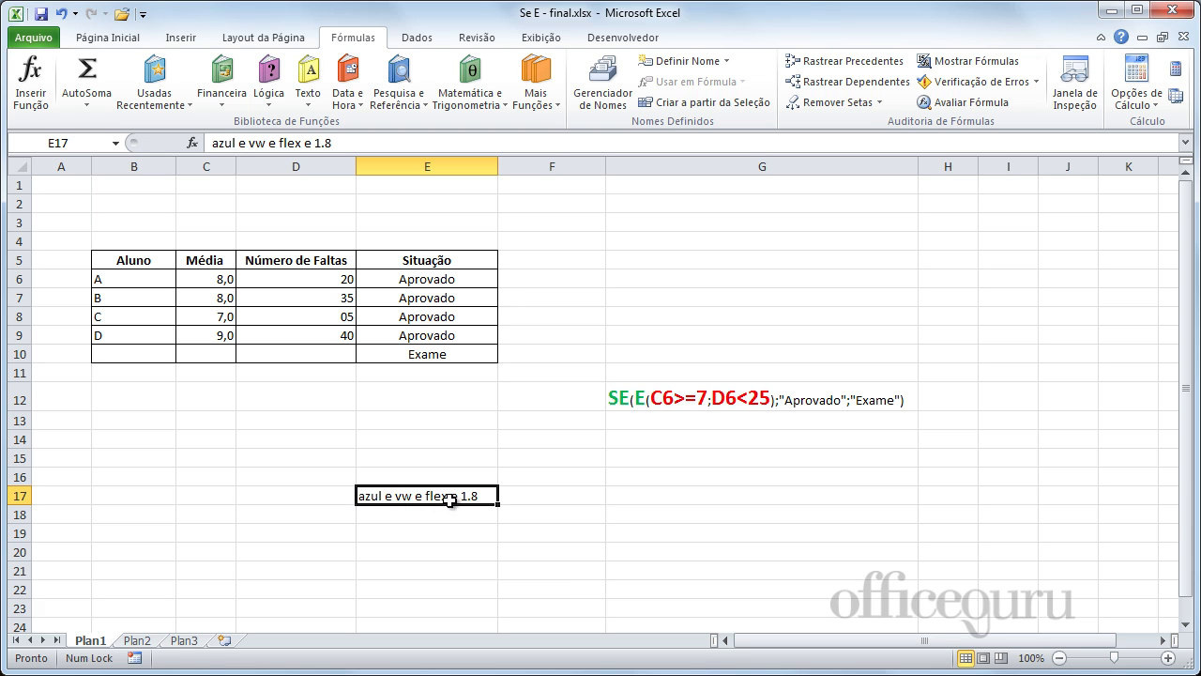
double_click(377, 496)
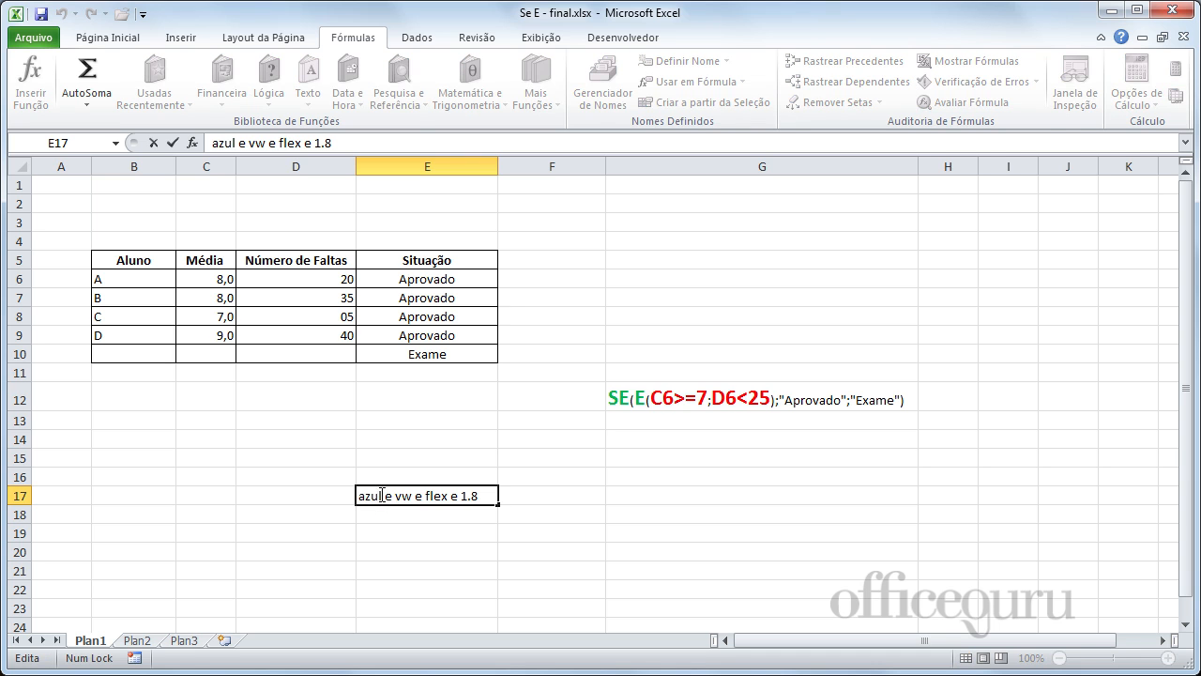
left_click_drag(382, 495, 343, 495)
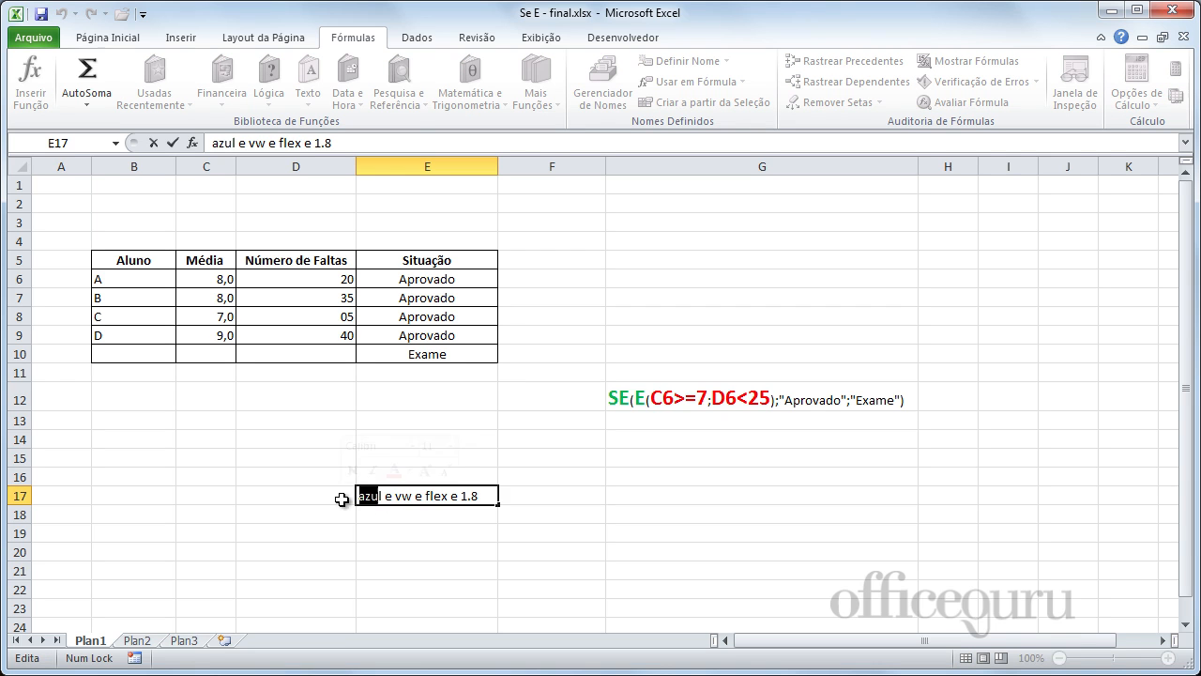
left_click(391, 527)
Begin an E formula in F6 with C6>=7 as its first logical condition
left_click(543, 279)
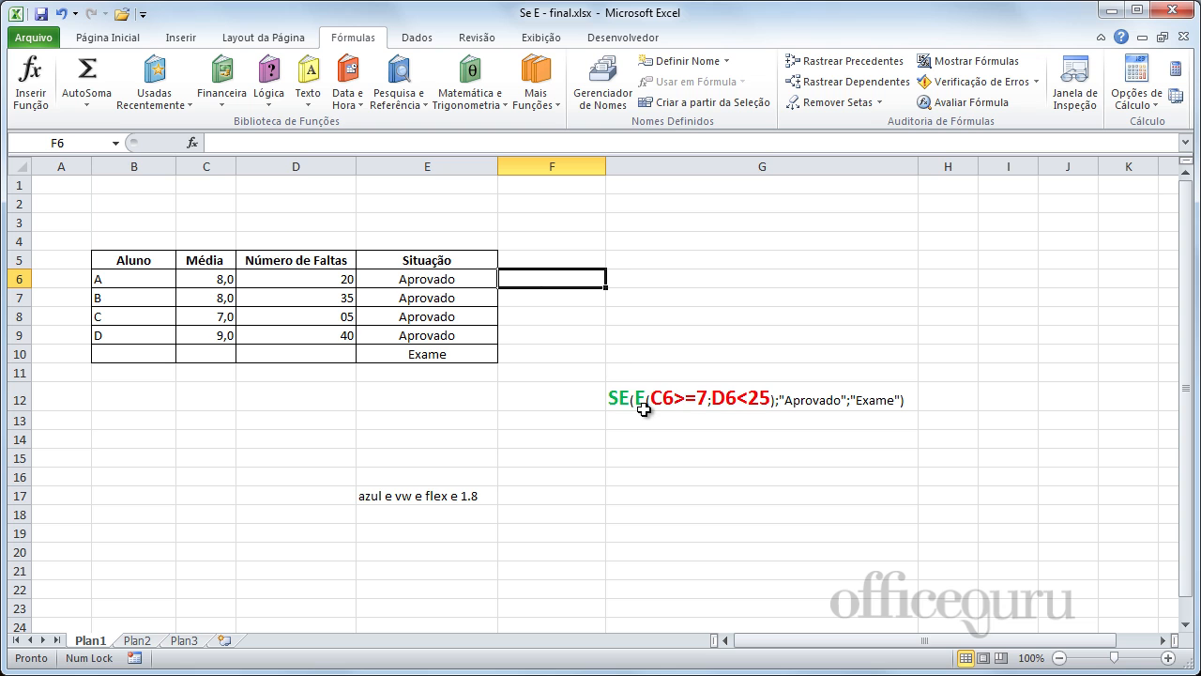
type("=")
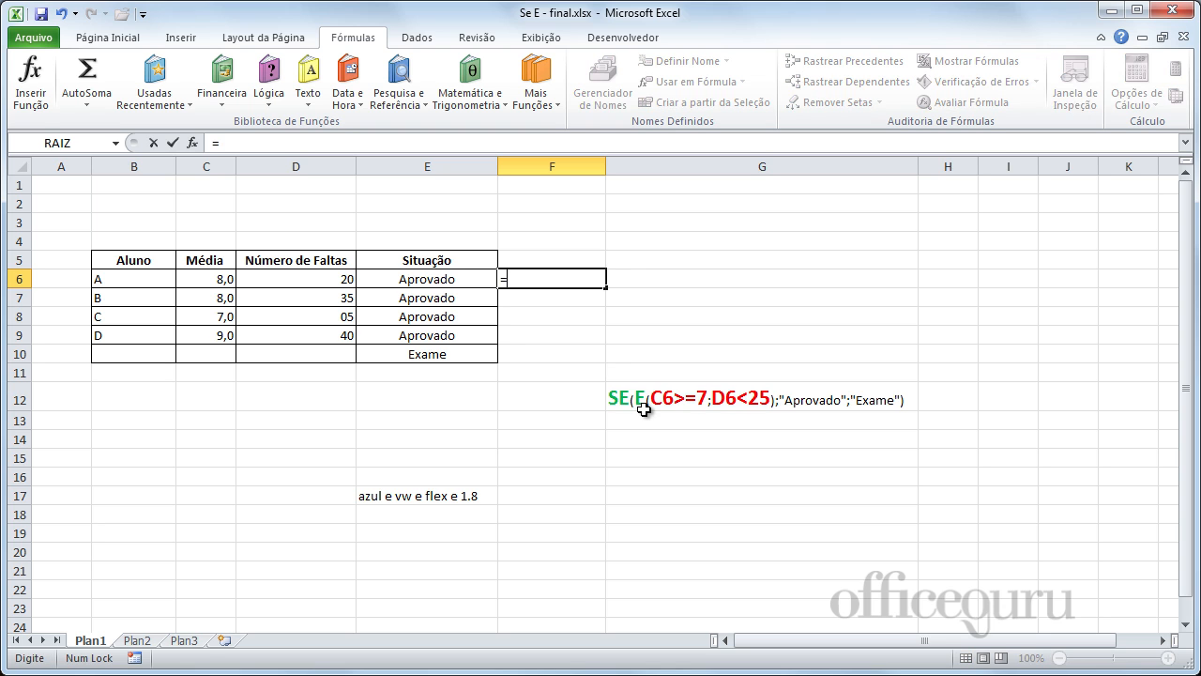
type("e")
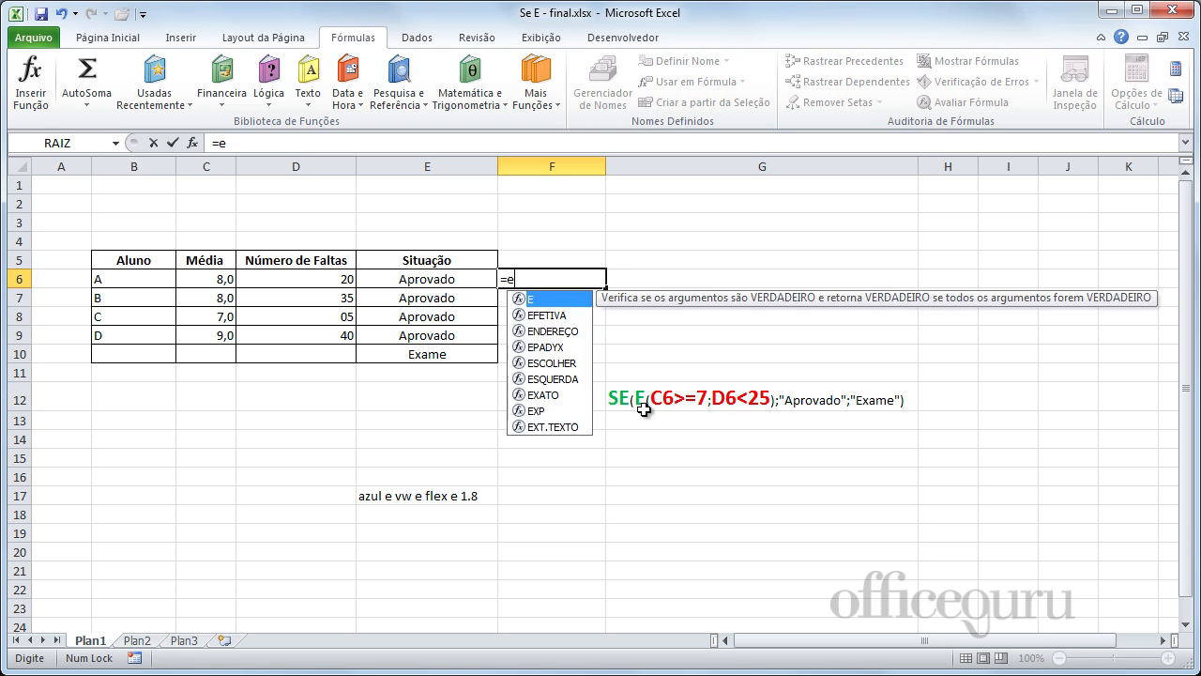
type("(")
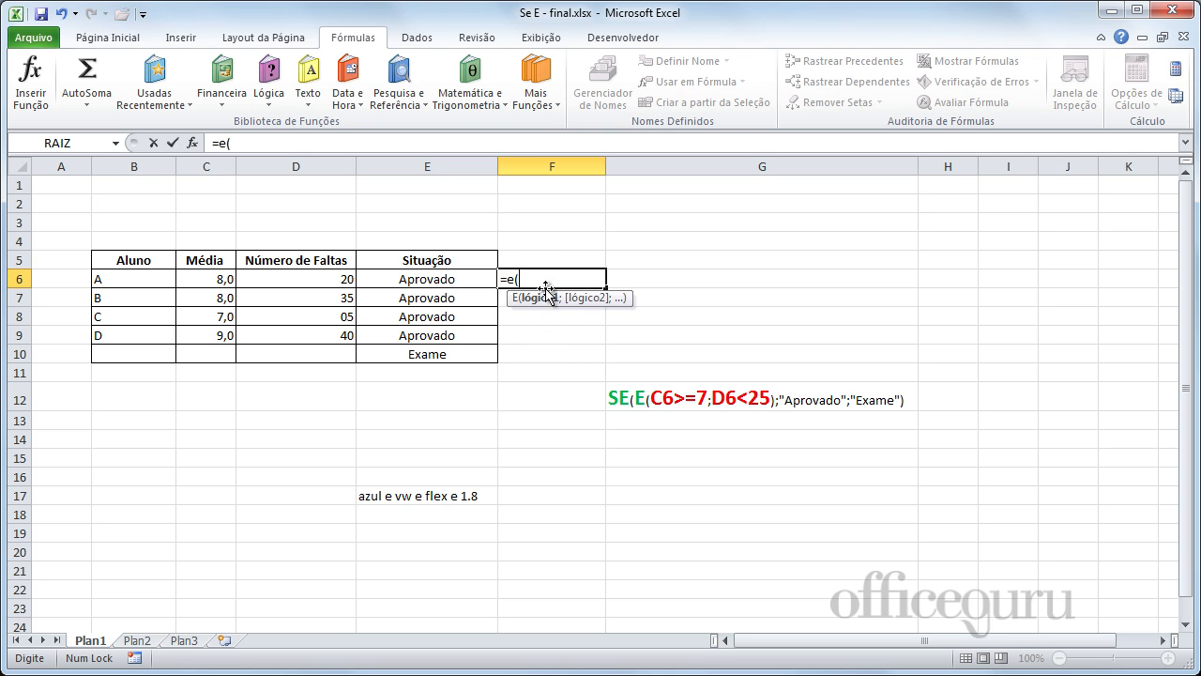
left_click(207, 281)
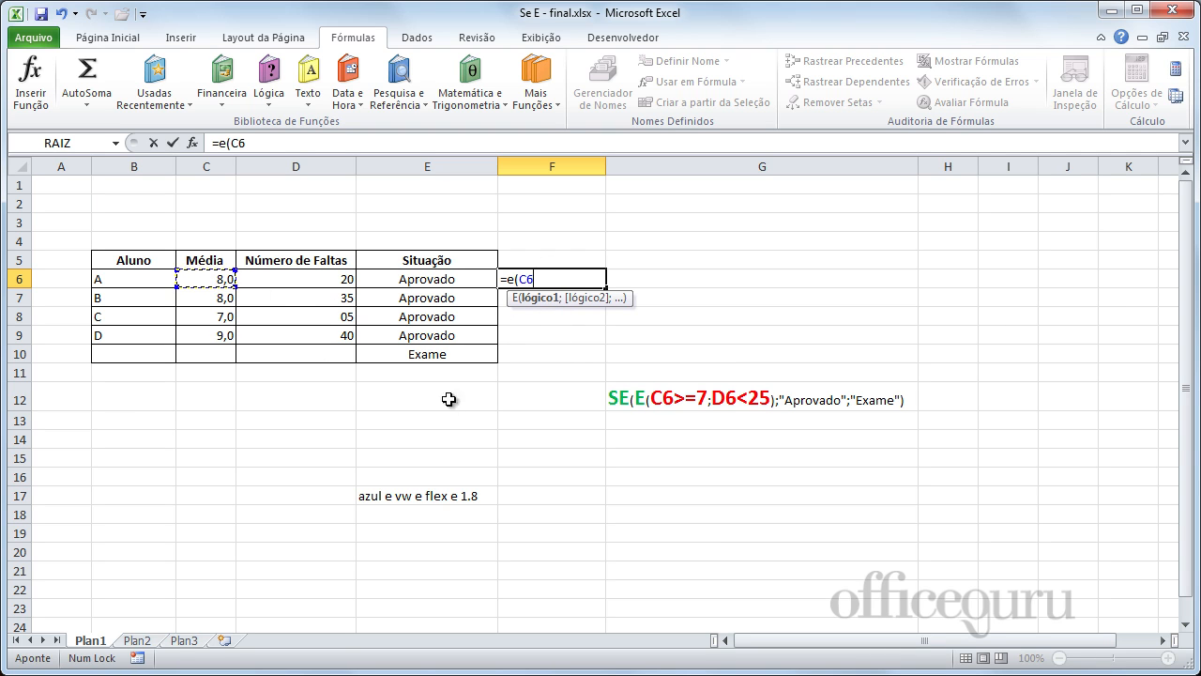
type(">=7")
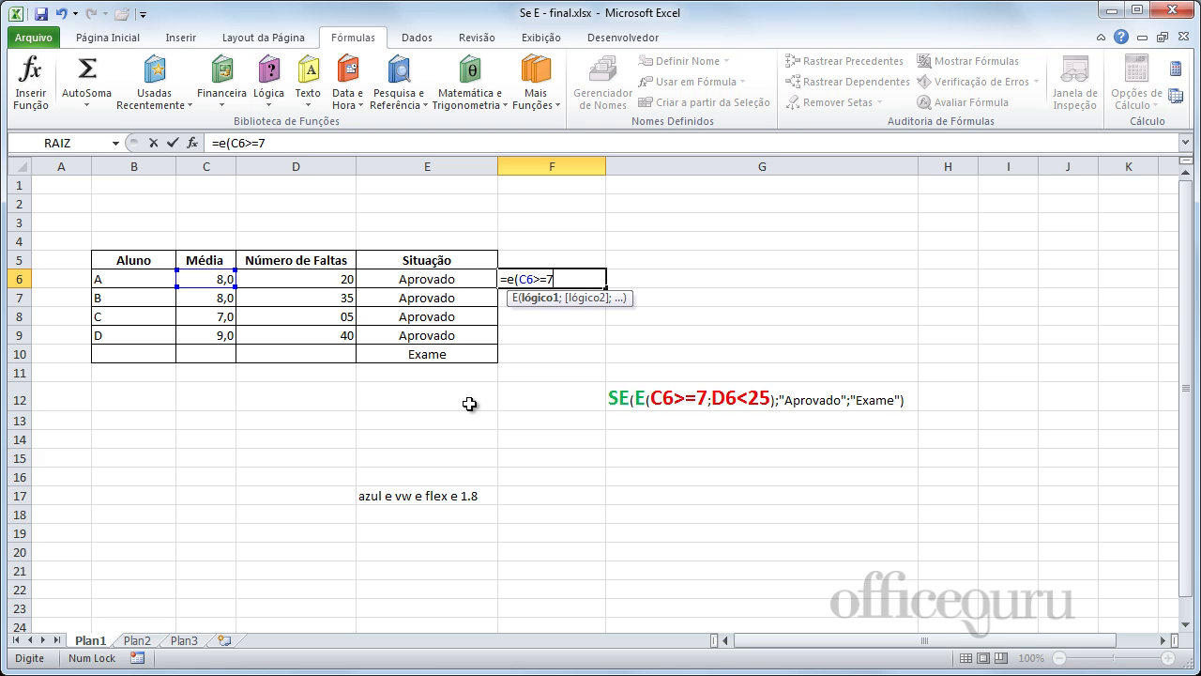
type(";")
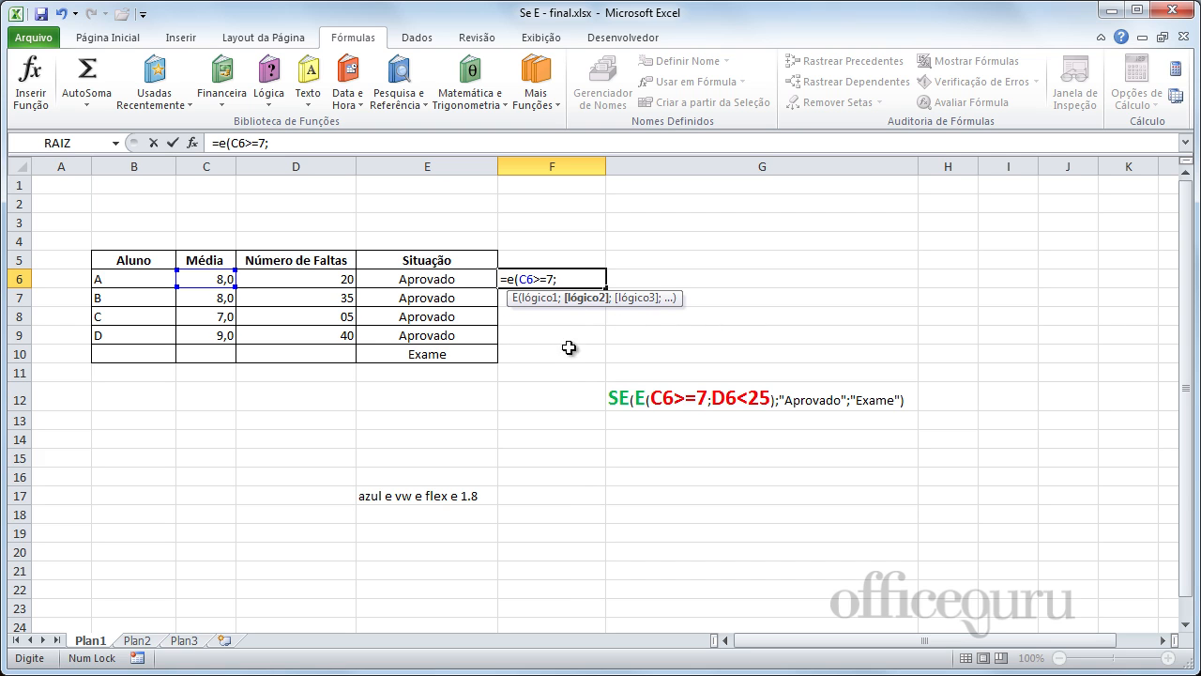
Add C6>0 and C6<=10 as the second and third conditions of the F6 formula, and enter it
left_click(206, 281)
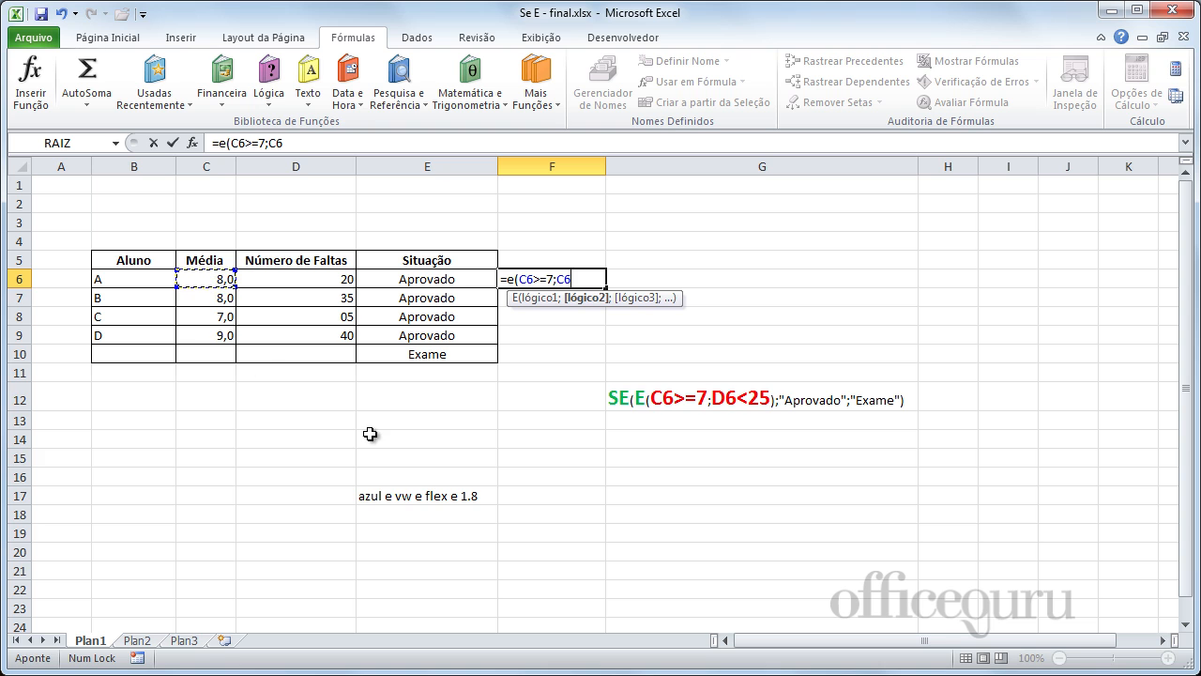
type(">0")
type(";")
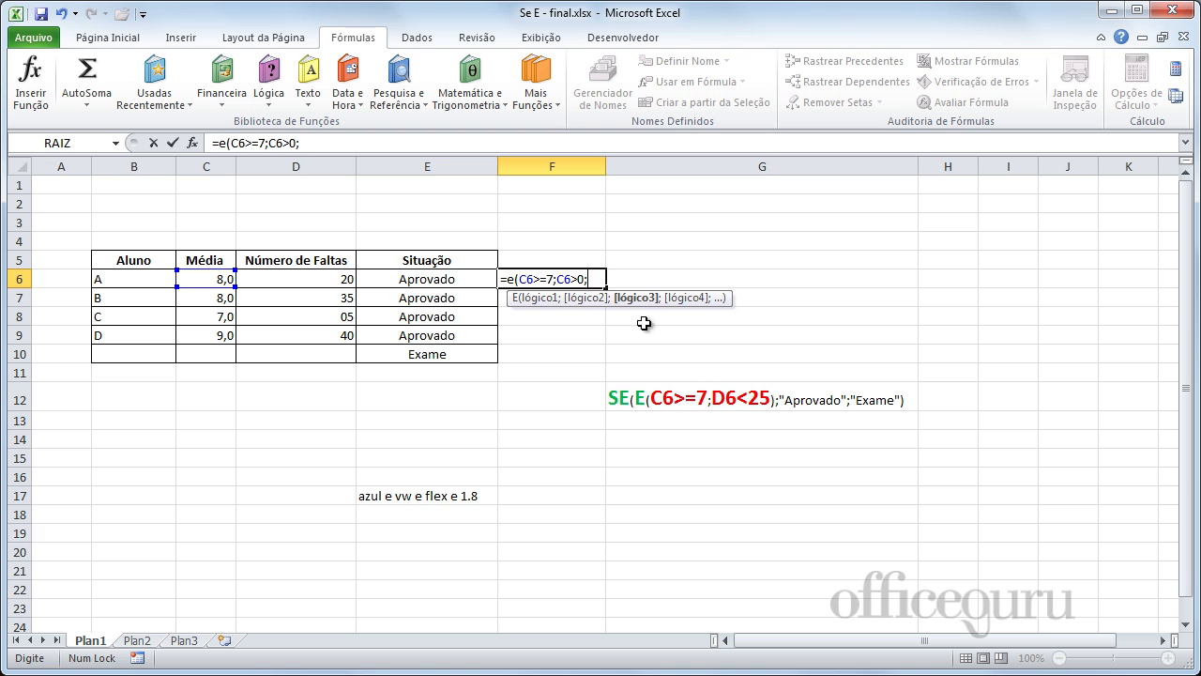
left_click(214, 279)
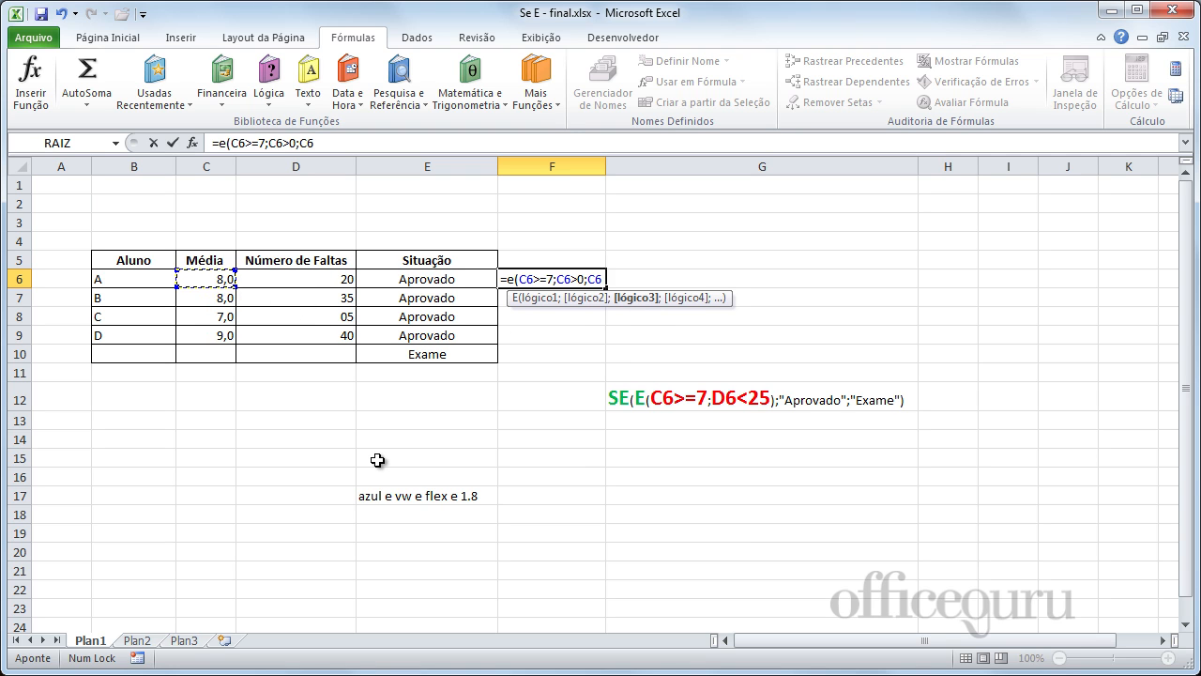
type("<=10)")
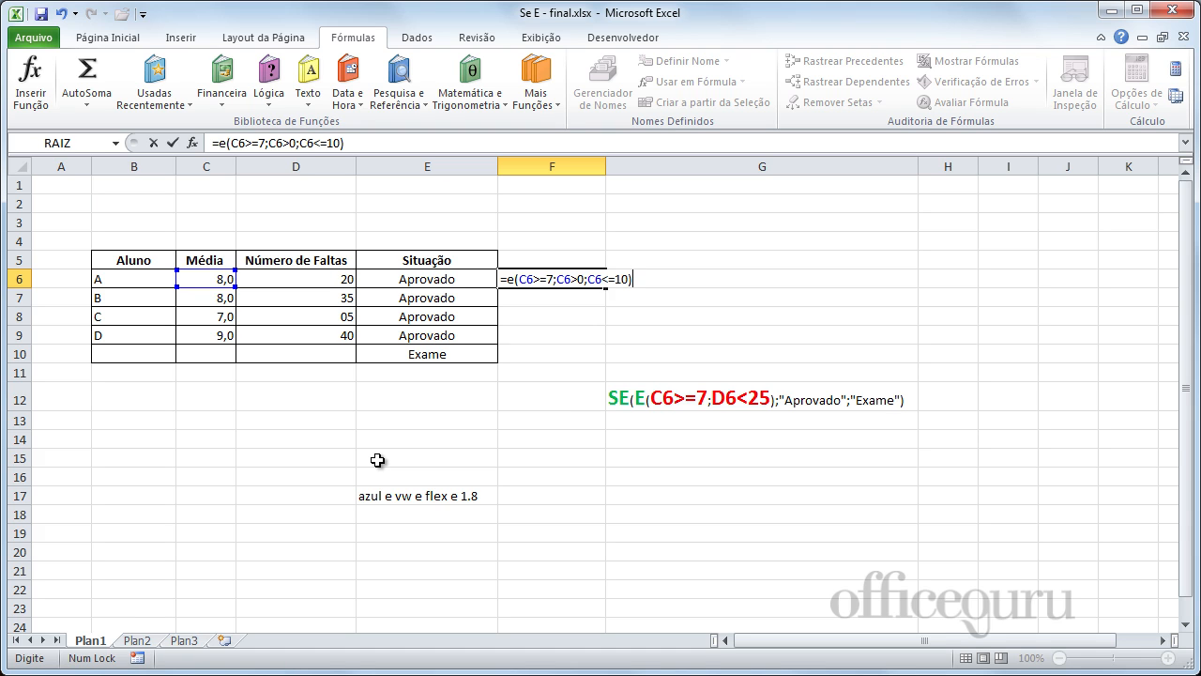
key("Return")
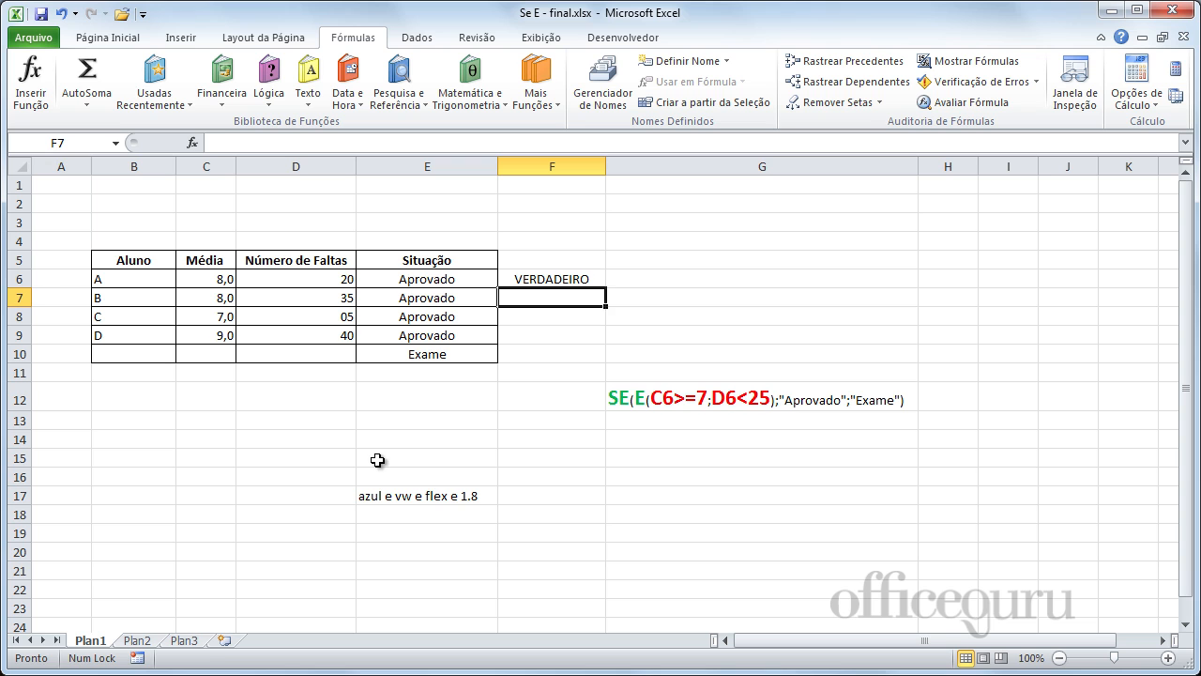
Test the F6 formula by setting student A's average in C6 to 6, followed by -4
left_click(193, 279)
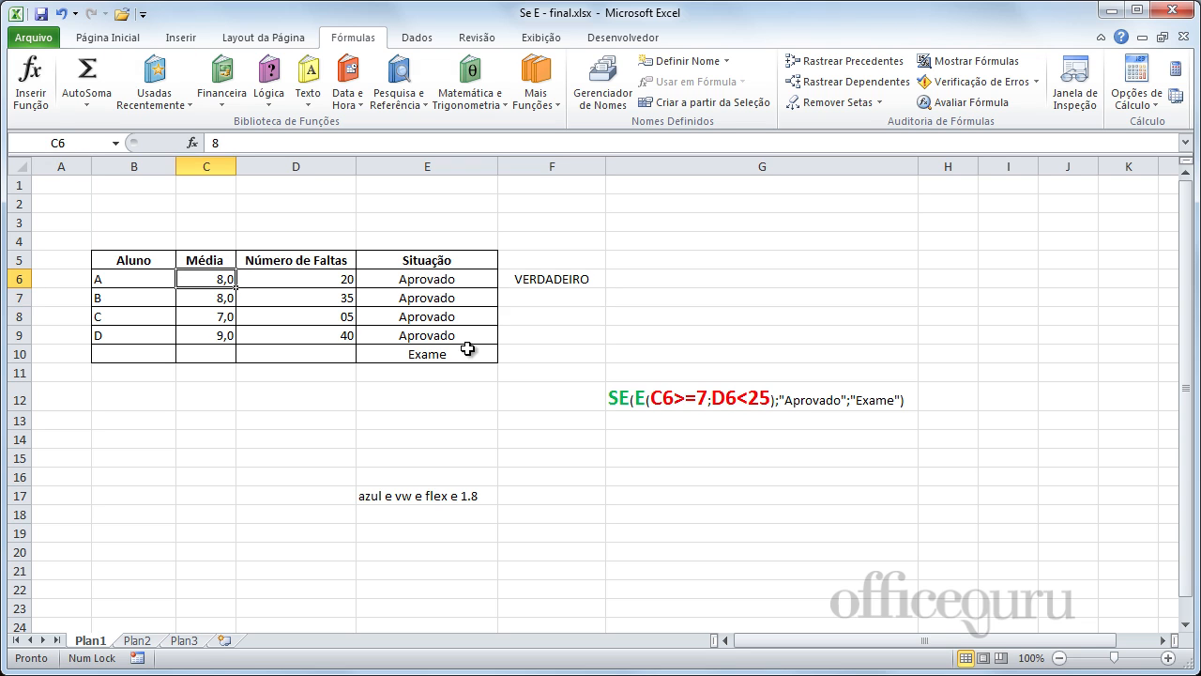
left_click(567, 265)
left_click(218, 283)
type("6")
key("Return")
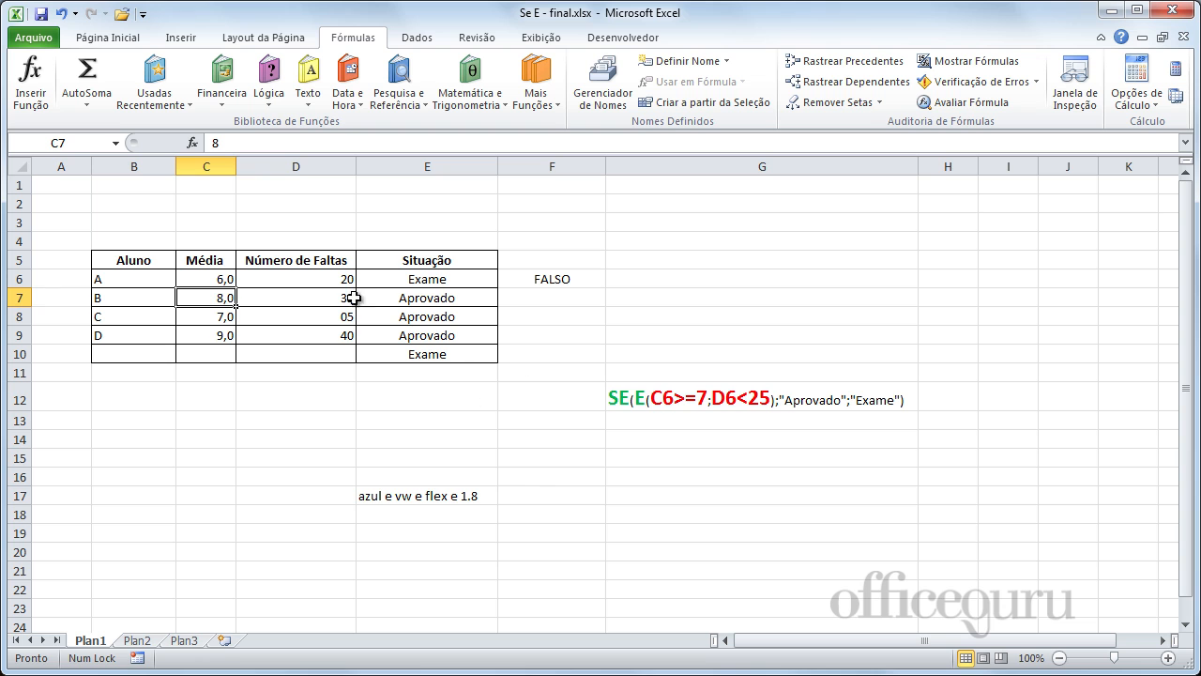
left_click(197, 278)
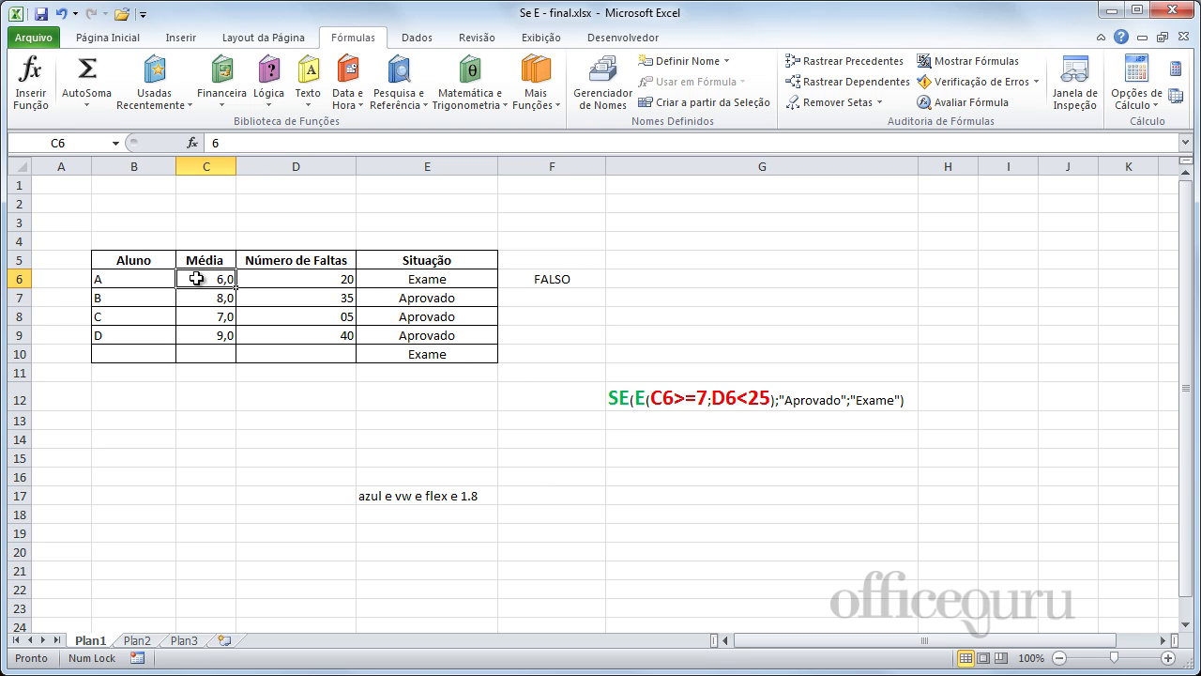
type("-4")
key("Return")
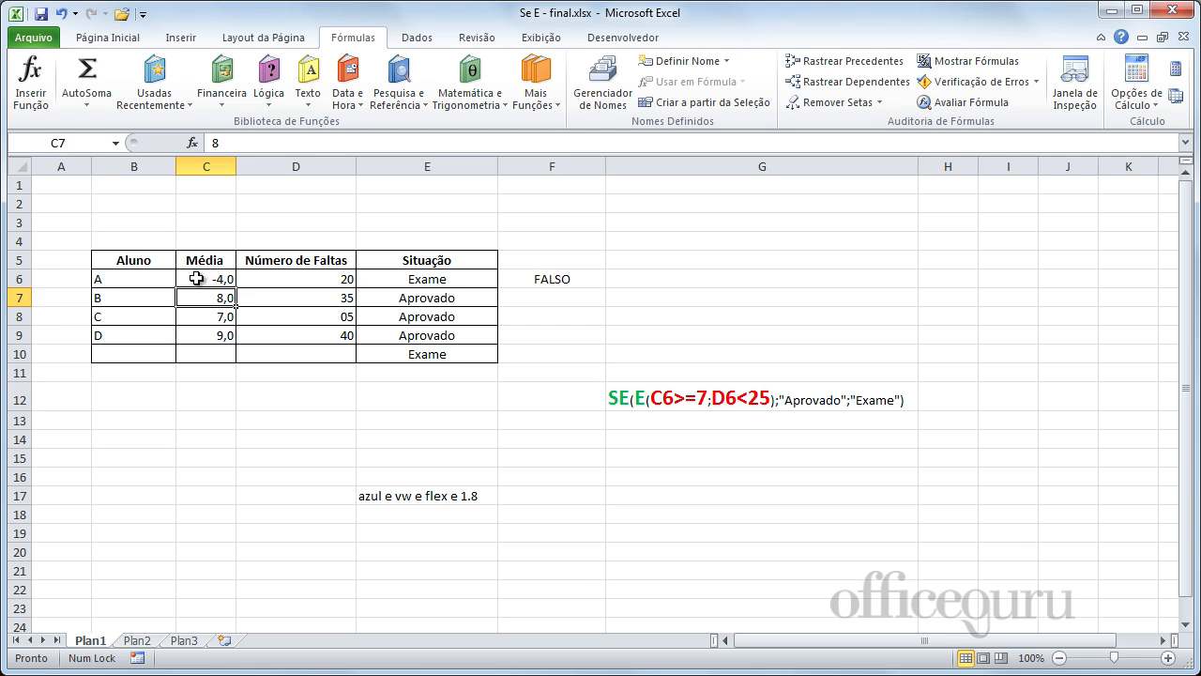
Test the F6 formula's upper limit by setting C6 to 12, followed by 9
left_click(196, 279)
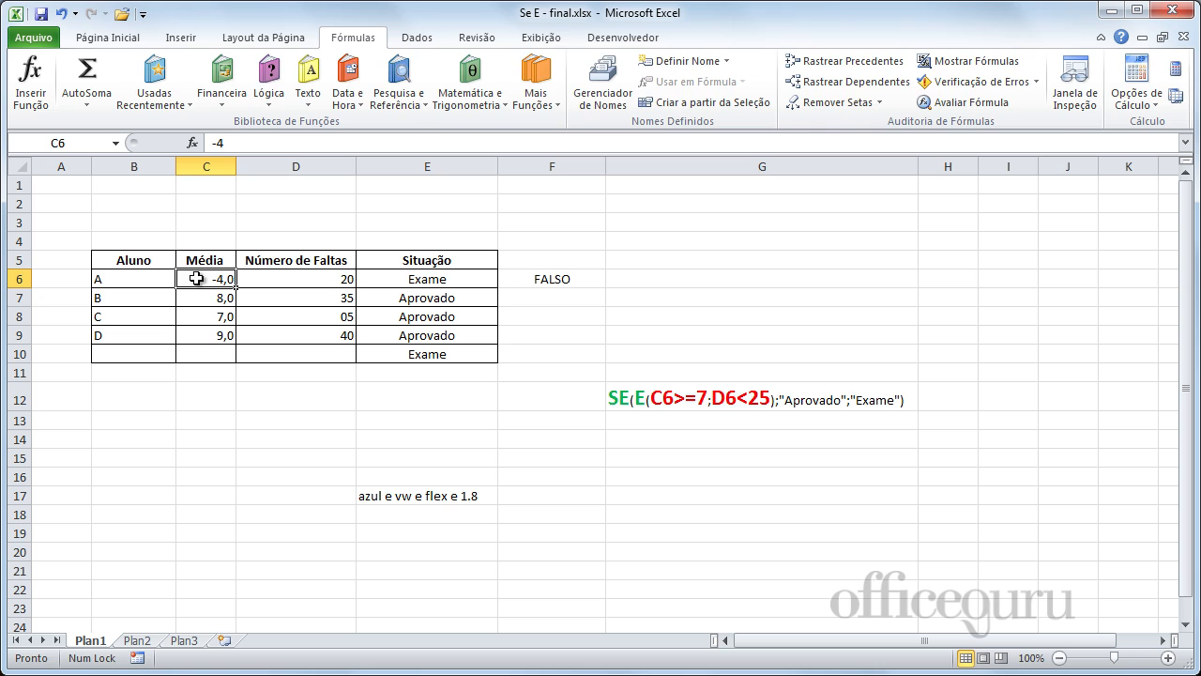
type("12")
key("Return")
left_click(197, 279)
type("9")
key("Return")
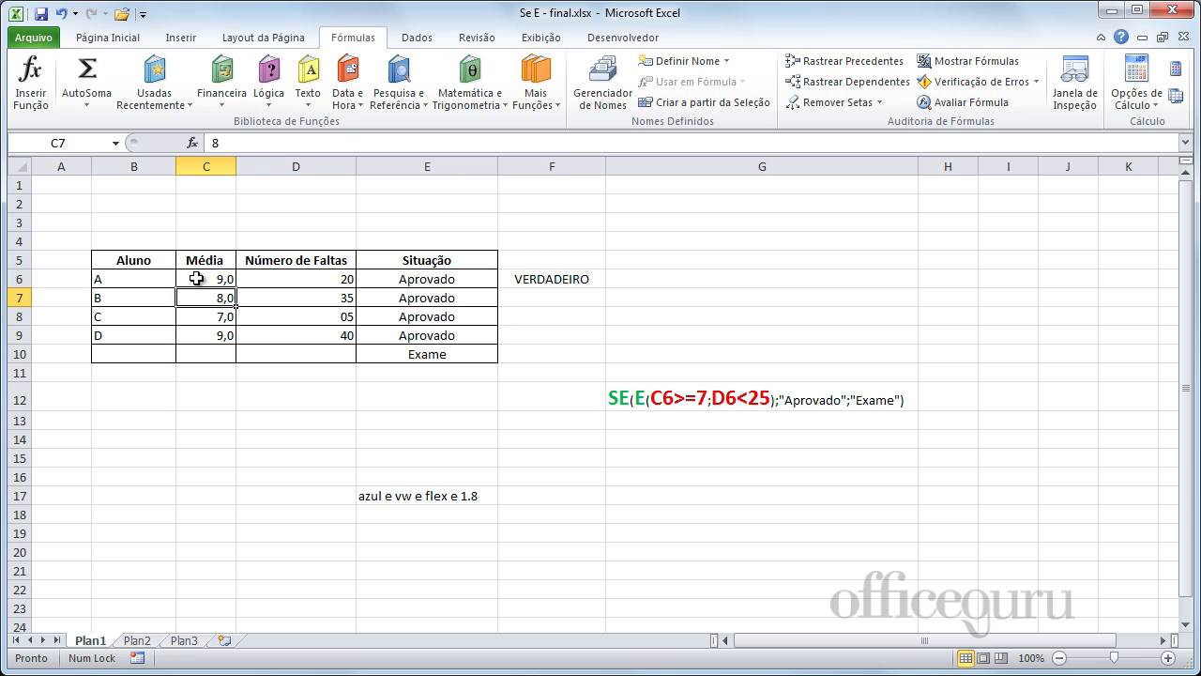
Set student A's average in C6 to 10
left_click(197, 278)
type("10")
key("Return")
key("Down")
key("Down")
key("Down")
key("Down")
key("Down")
key("Down")
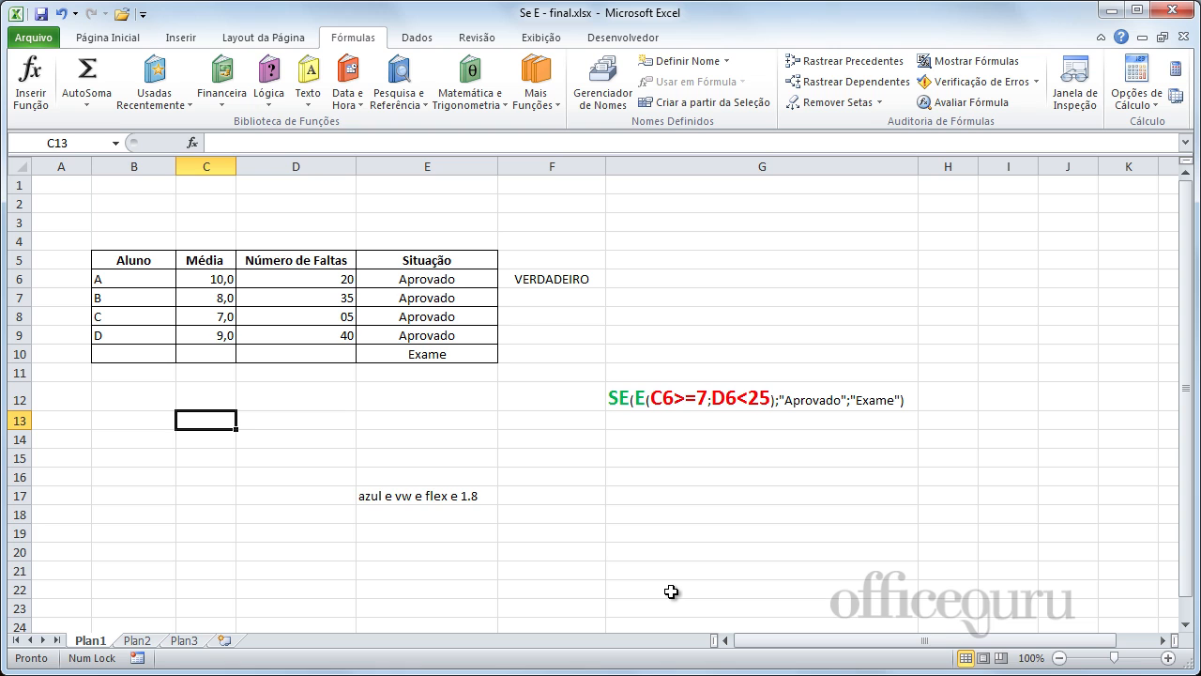
Delete the example text in E17 and the E test formula in F6
left_click(422, 494)
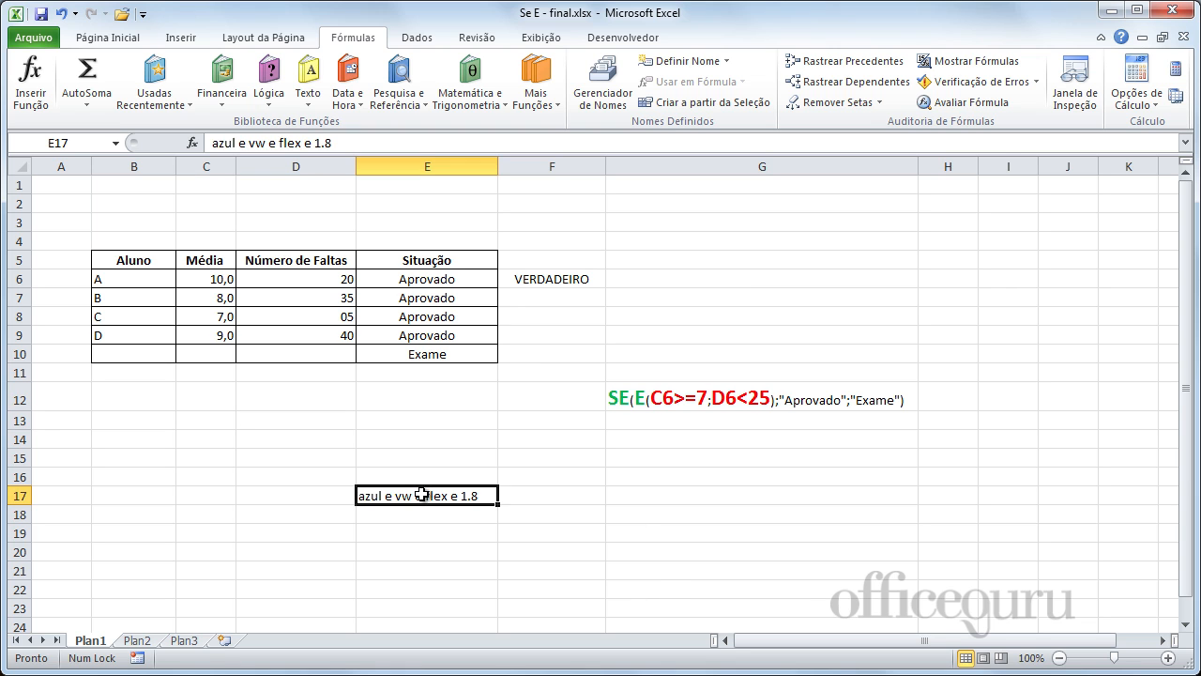
key("Delete")
left_click(536, 275)
key("Delete")
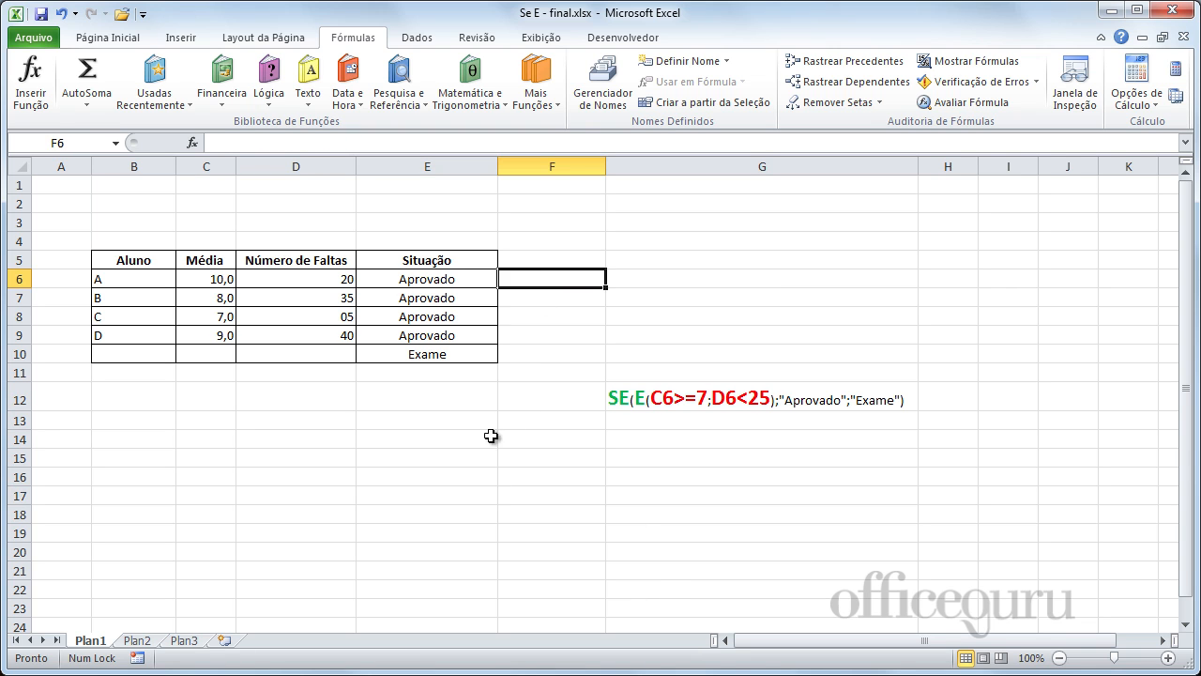
left_click(416, 481)
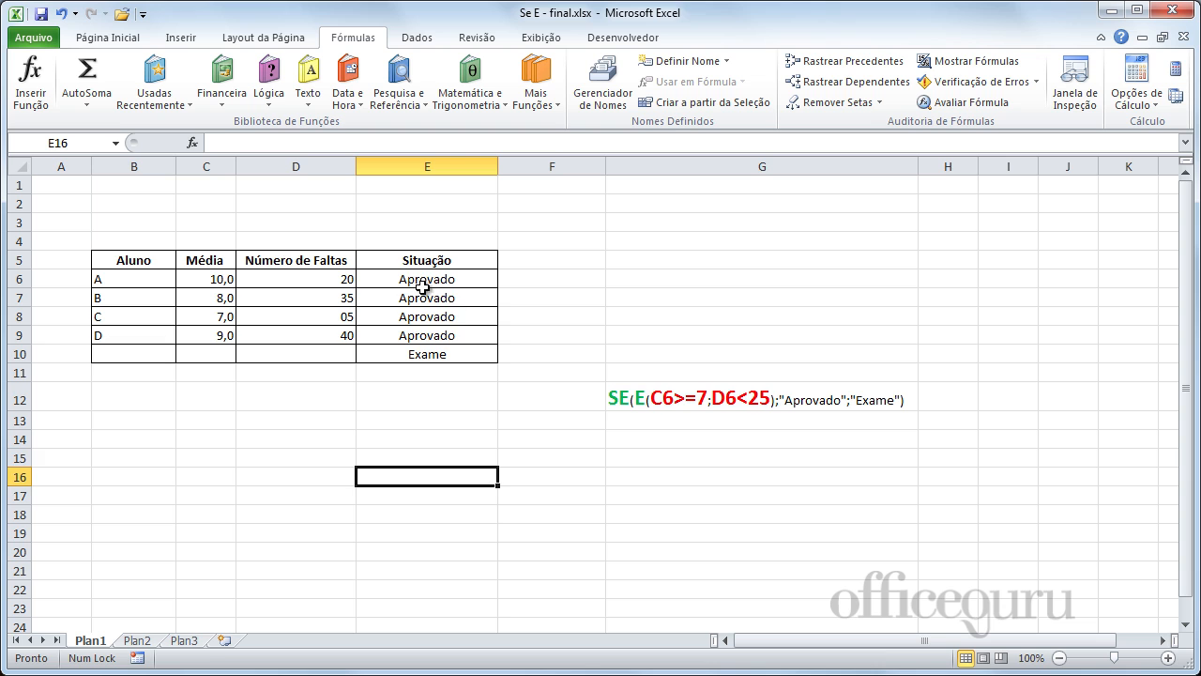
Clear the Situação formulas from E6 through E10
left_click_drag(424, 283, 437, 350)
key("Delete")
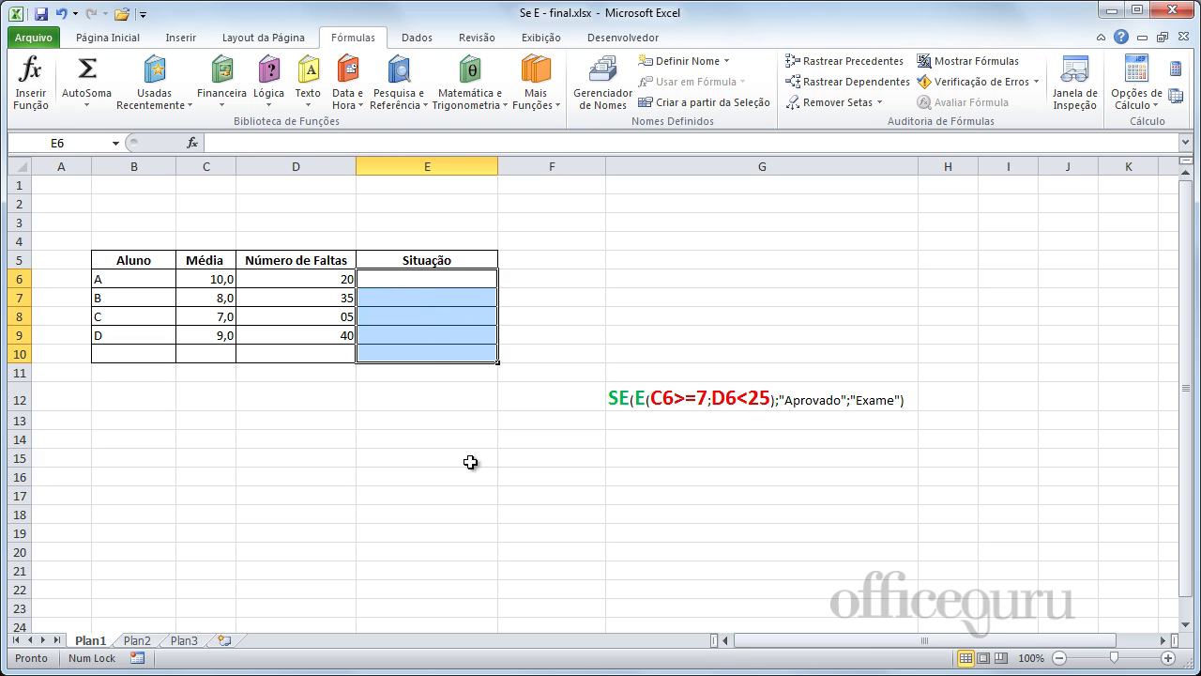
left_click(454, 473)
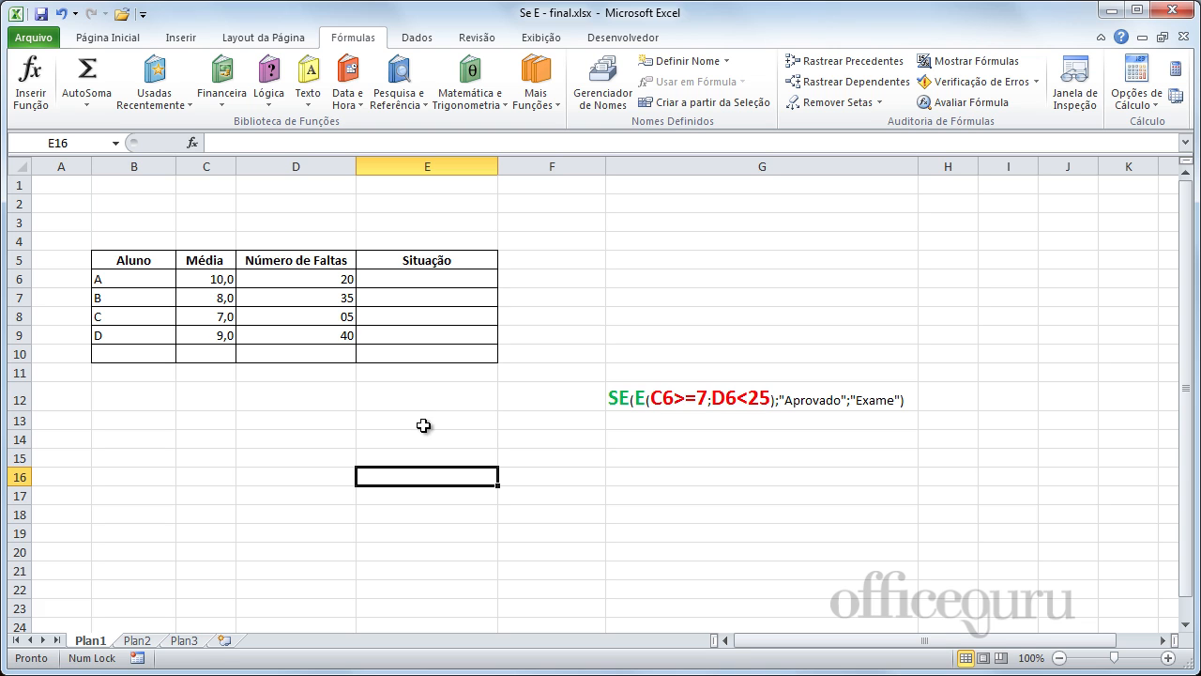
Begin an SE formula in E6 with a nested E function whose first condition is C6>=7
left_click(427, 284)
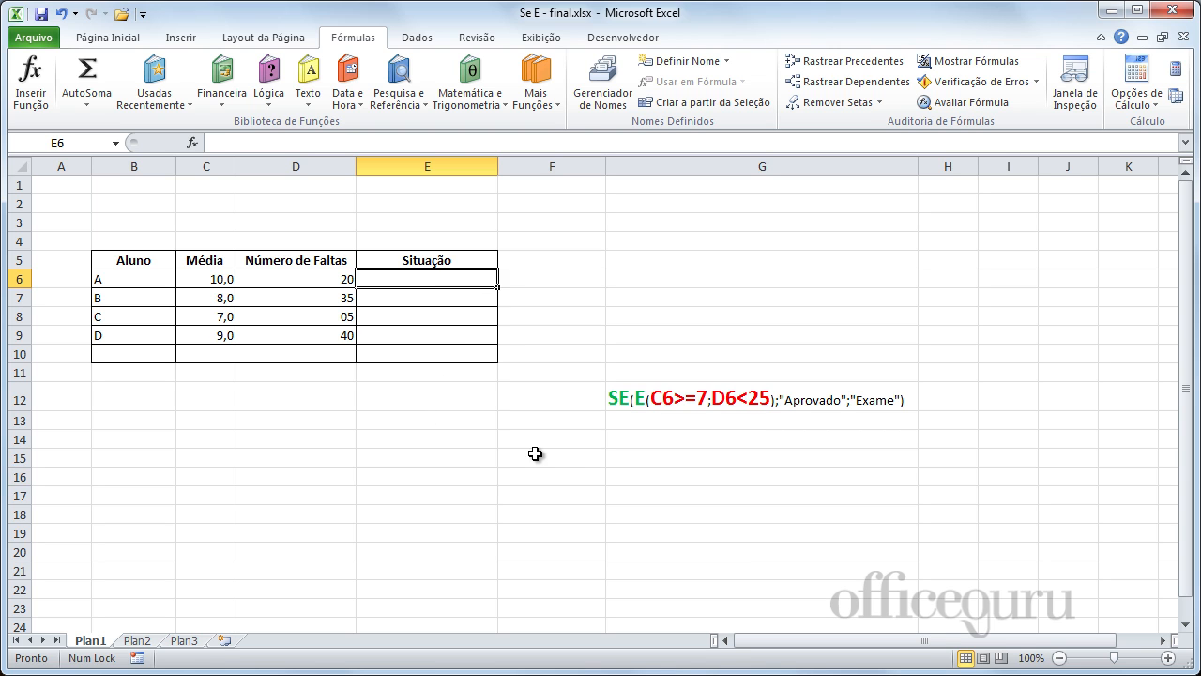
type("=")
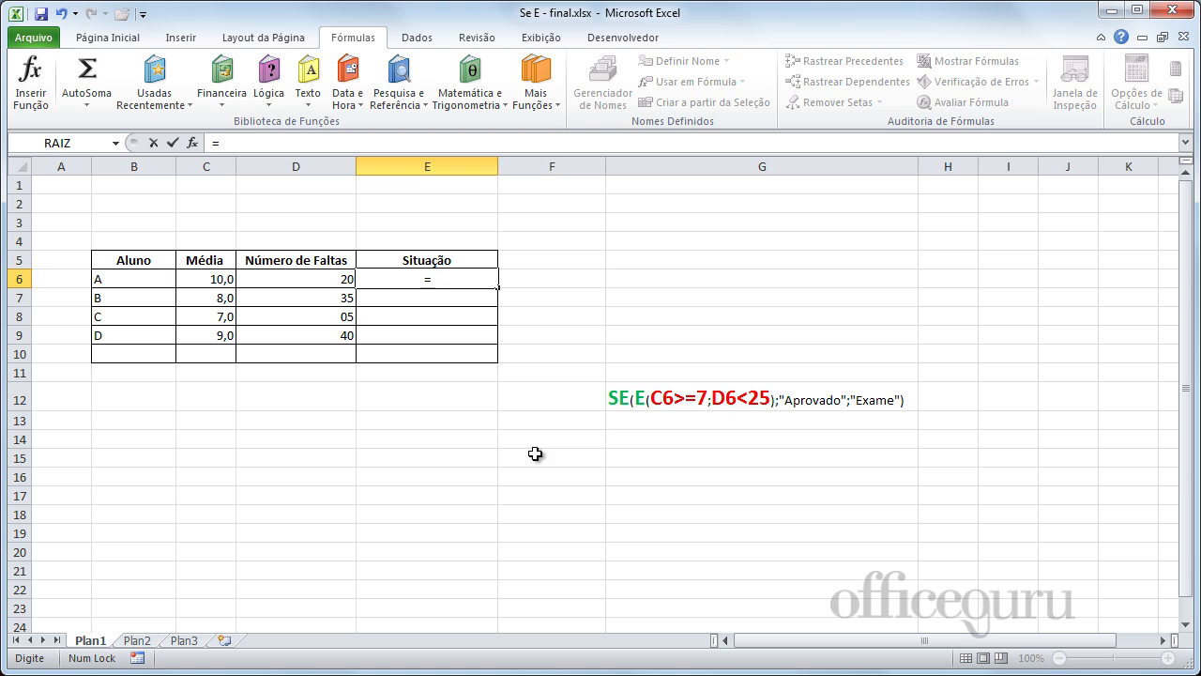
type("SE")
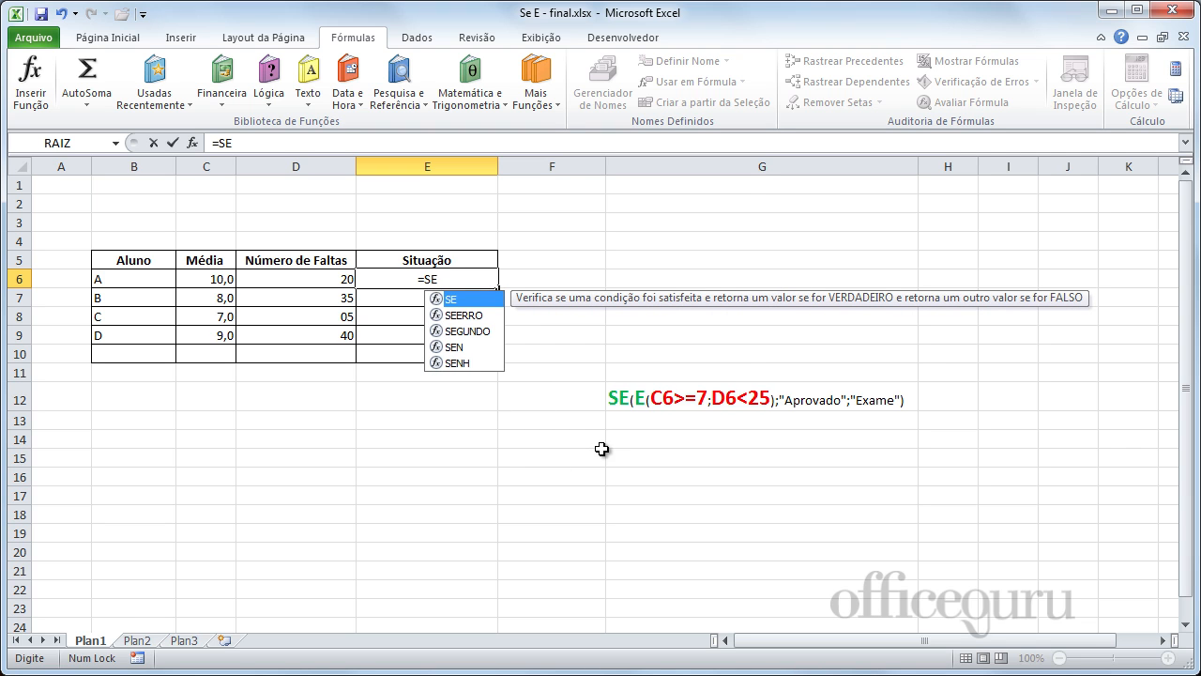
type("(")
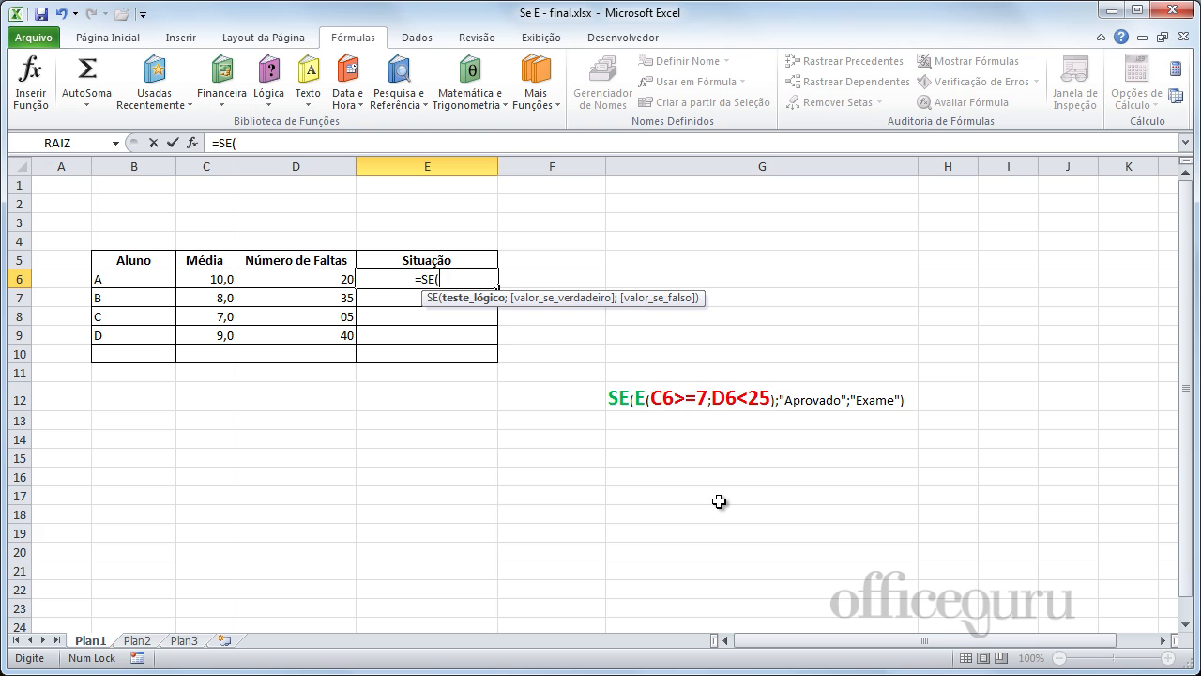
type("E")
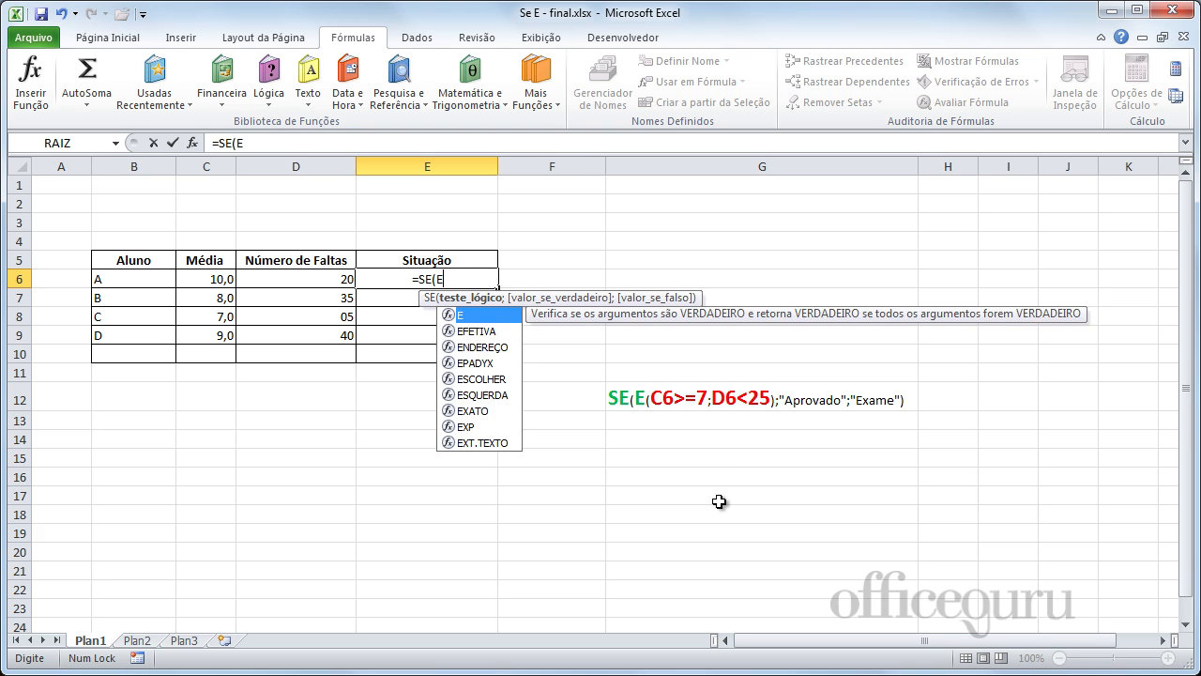
type("(")
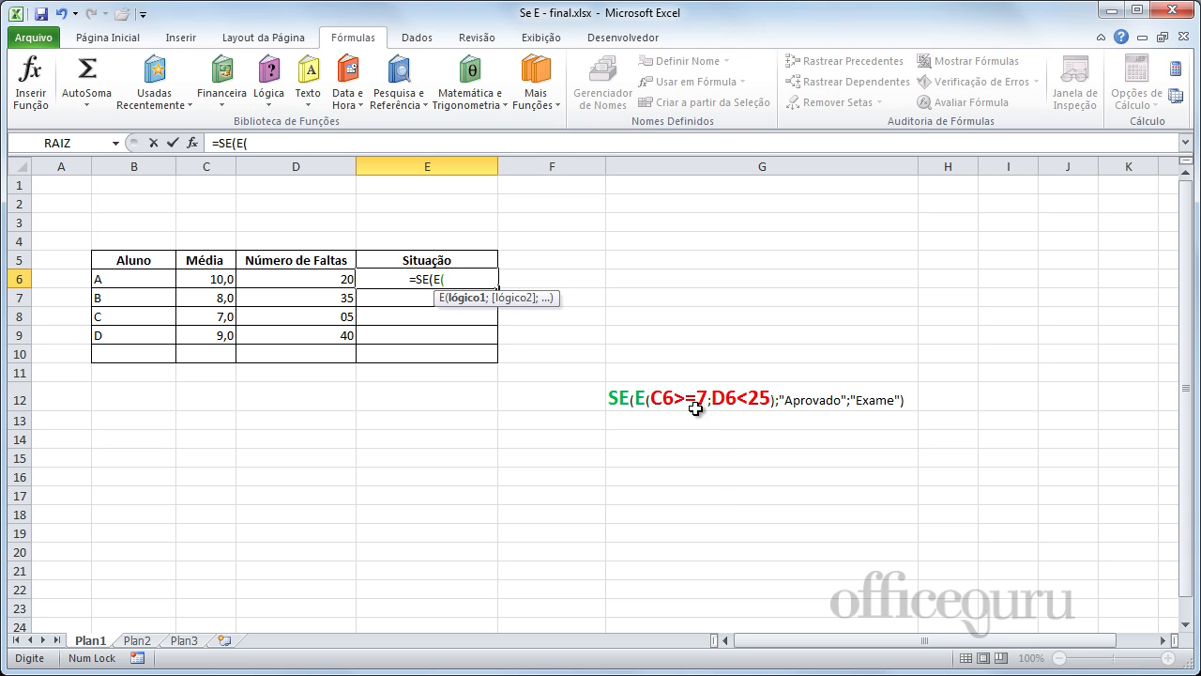
left_click(223, 280)
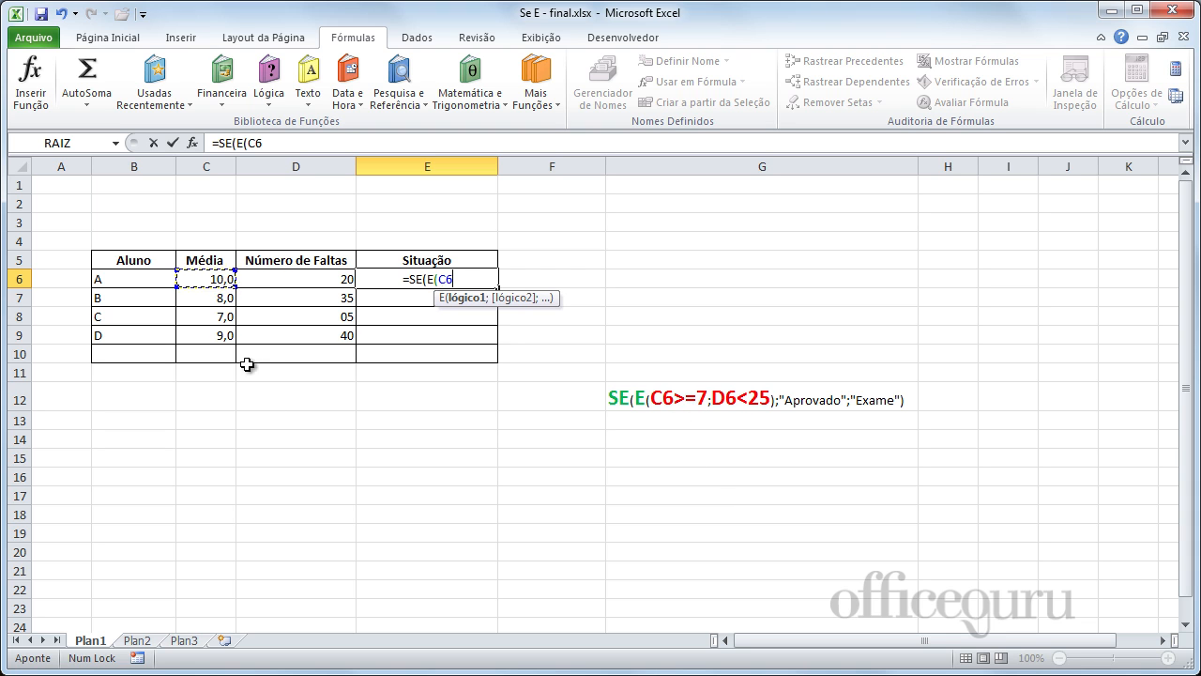
type(">")
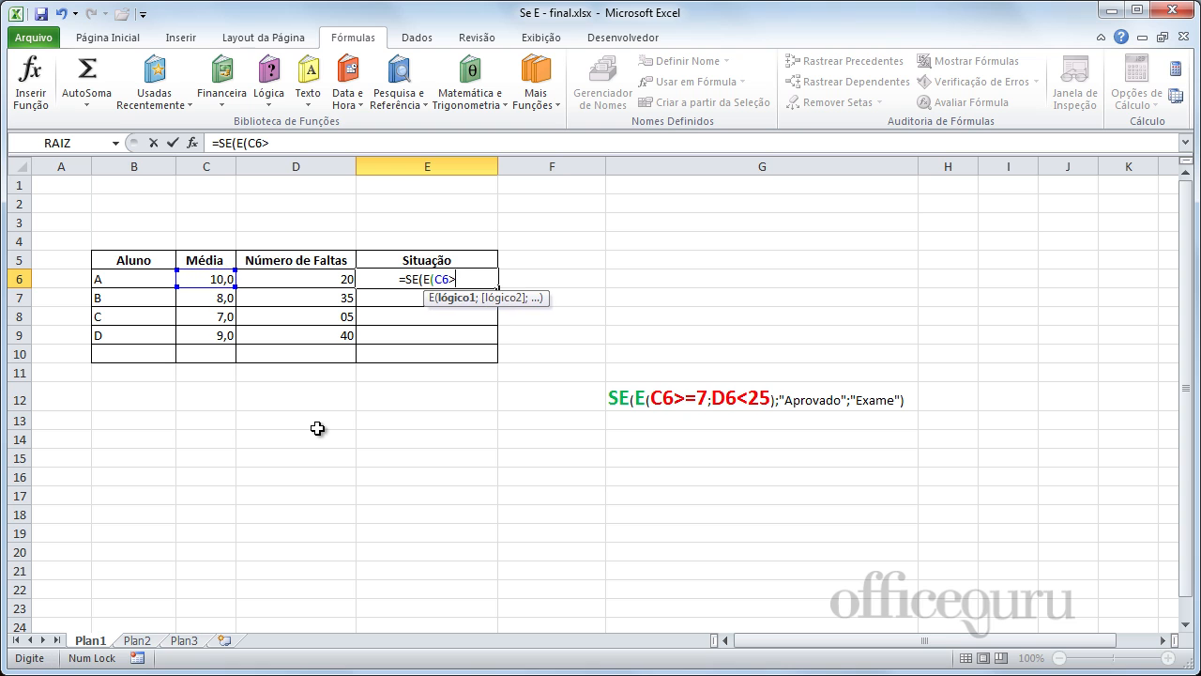
type("=")
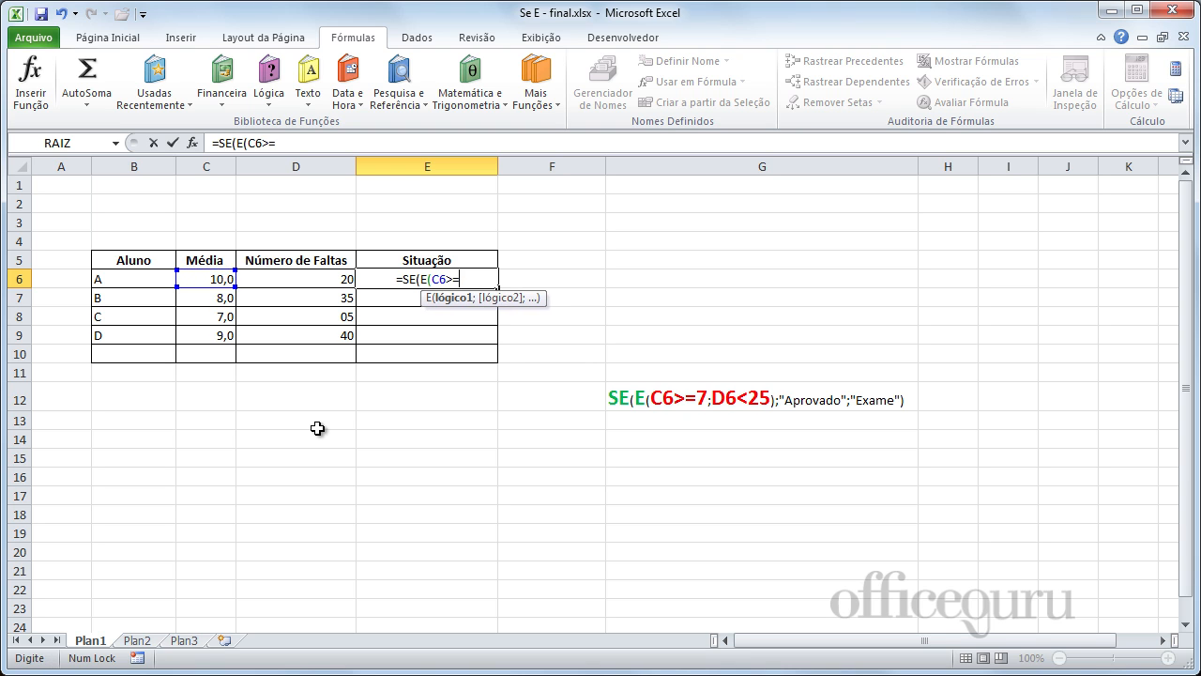
type("7")
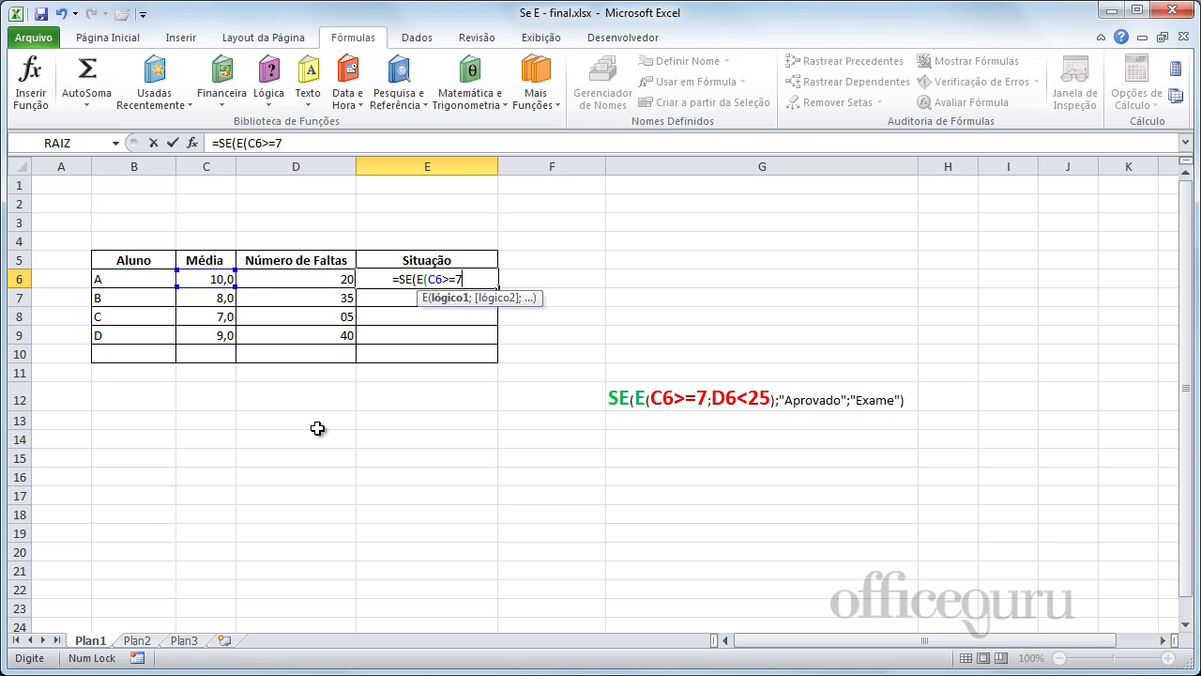
type(";")
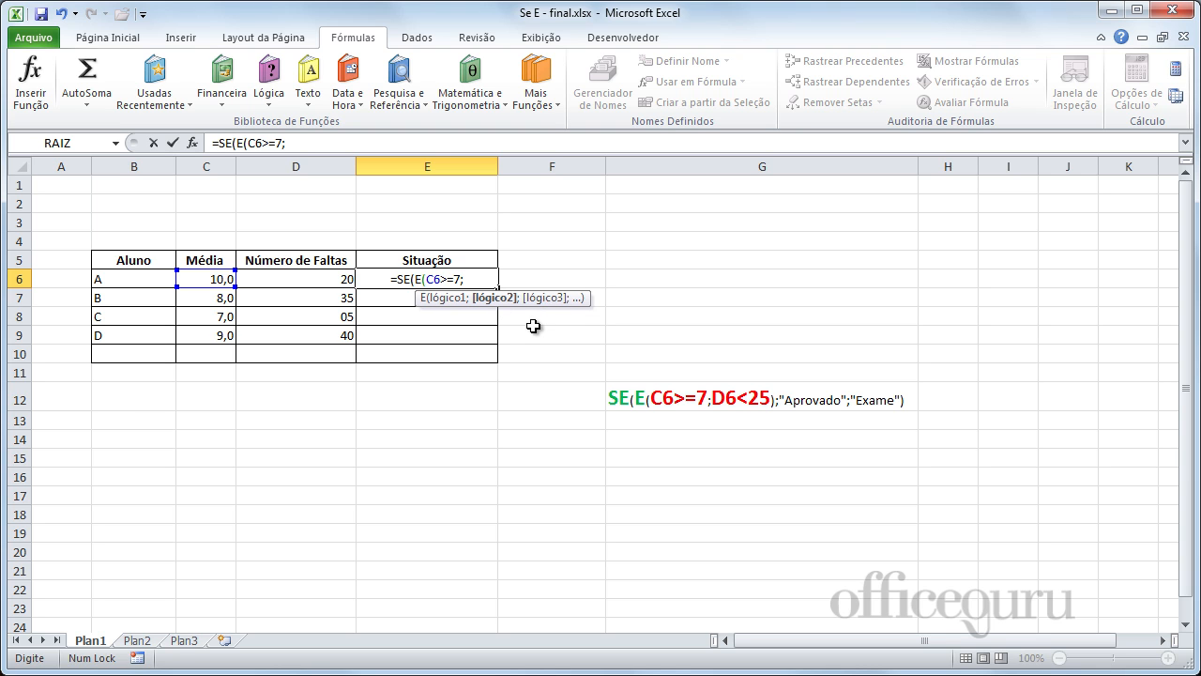
Add D6<=25 as the second condition of the nested E function in E6 and close that function
left_click(301, 276)
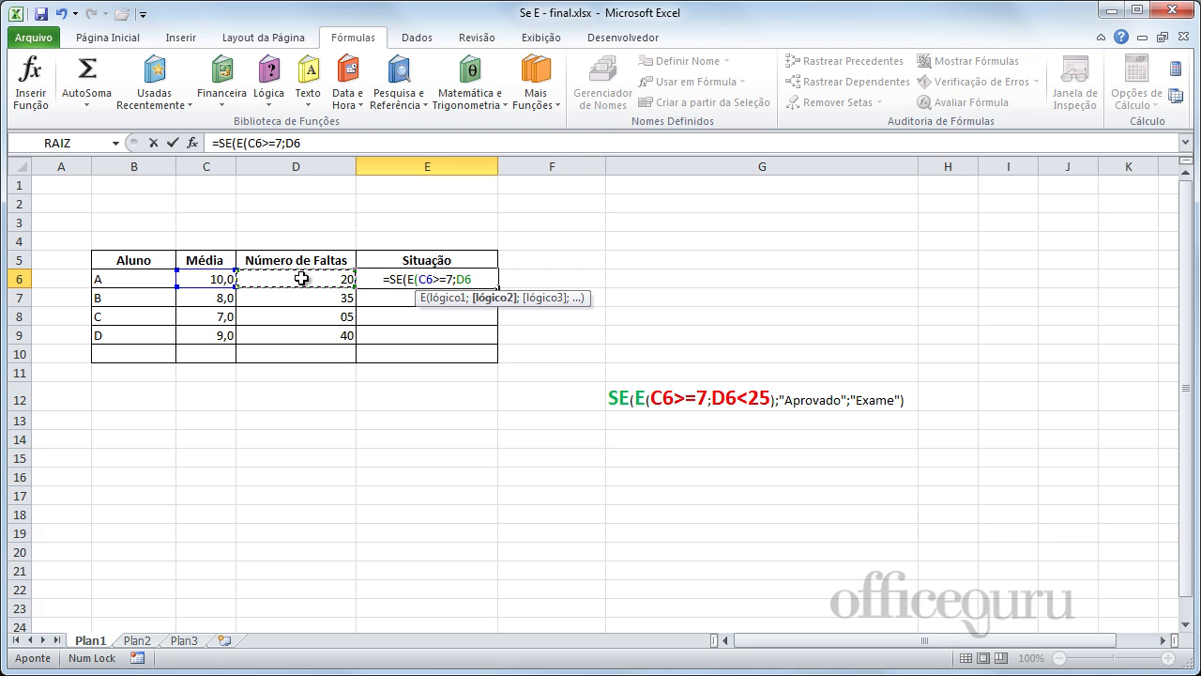
type("<=")
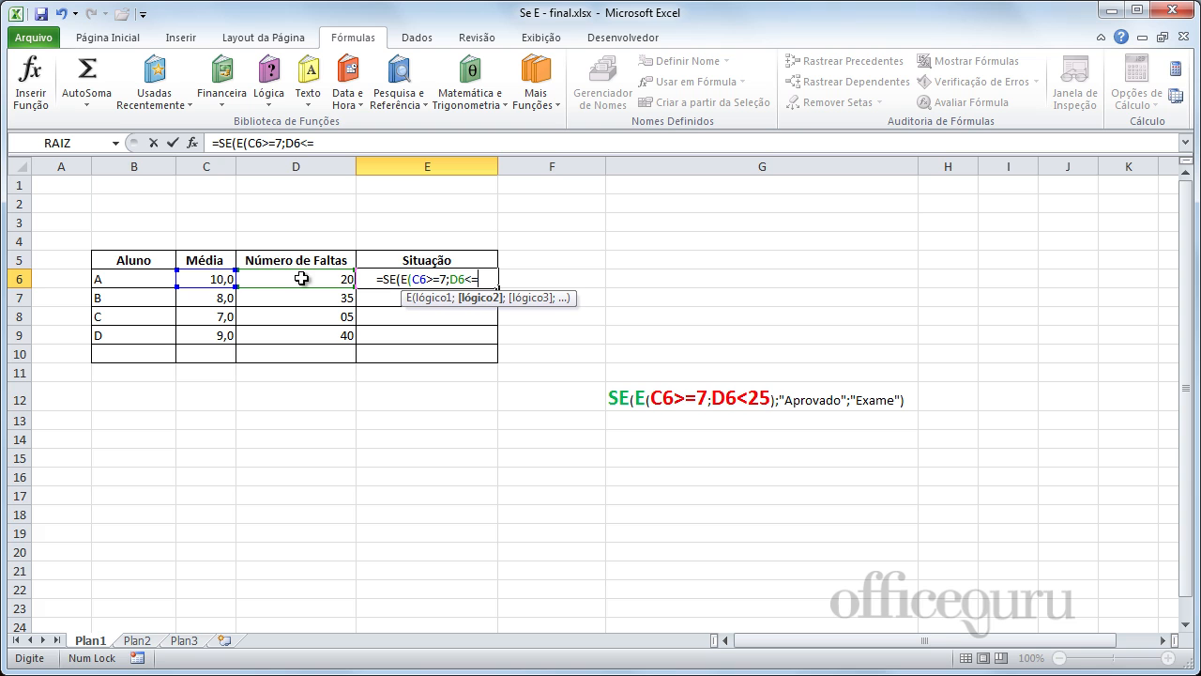
type("25")
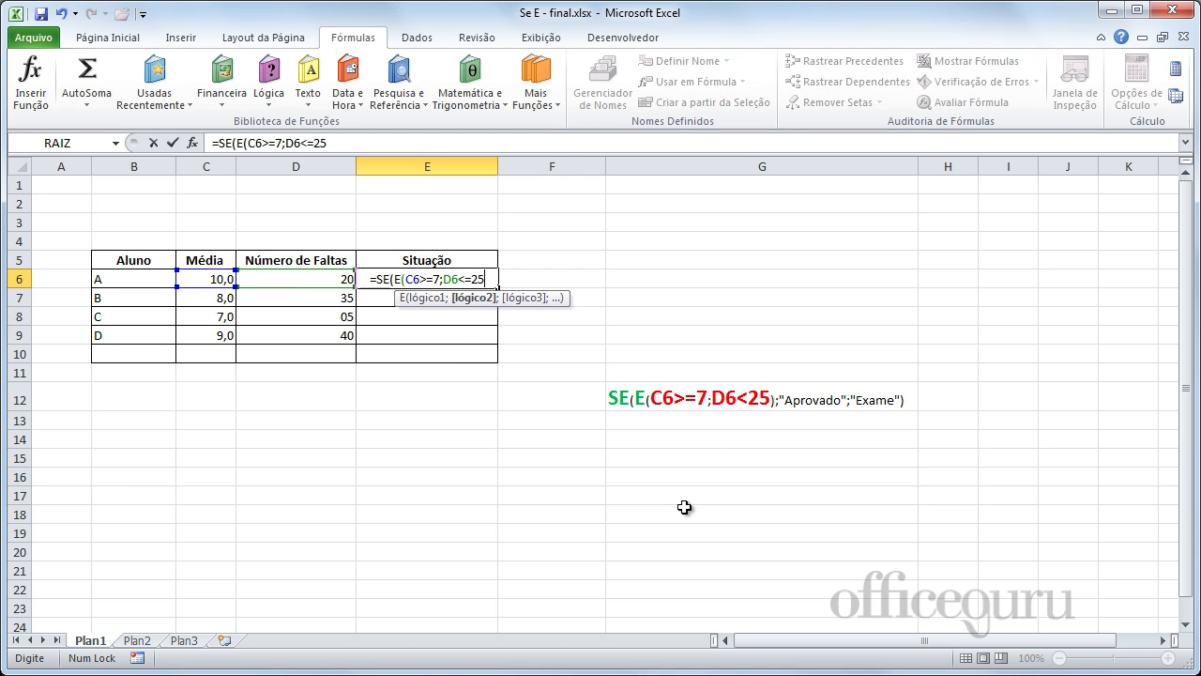
type(")")
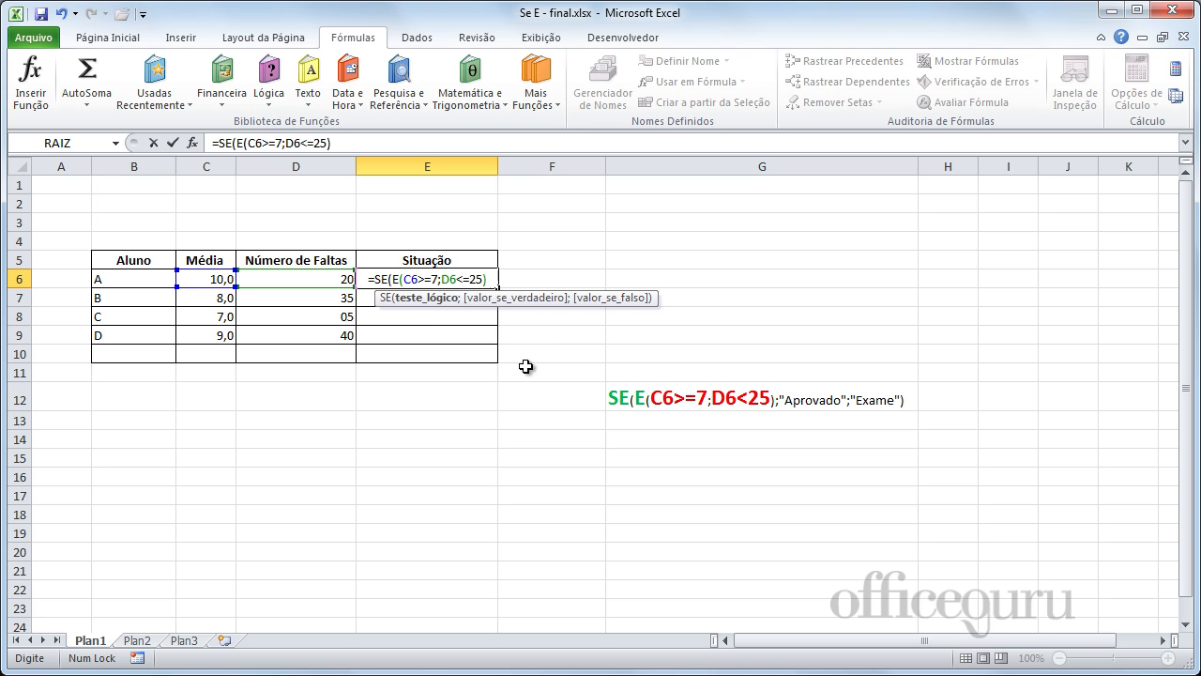
type(";")
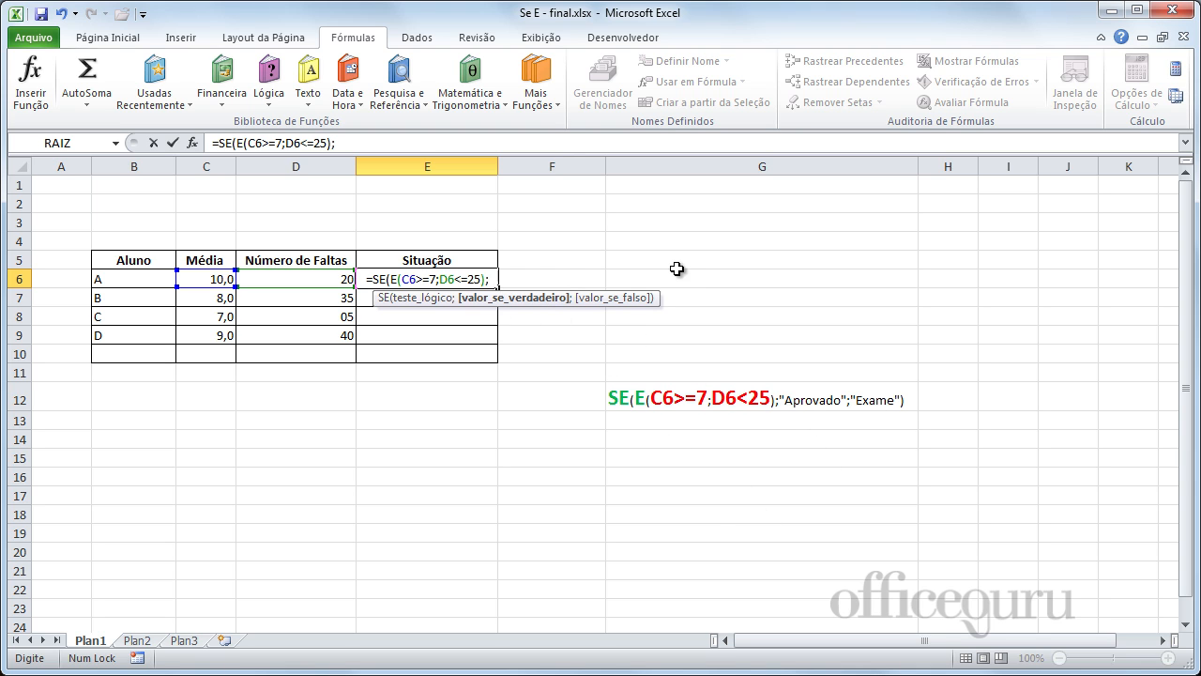
Enter "Aprovado" as the value if true of the SE formula in E6
type("\"")
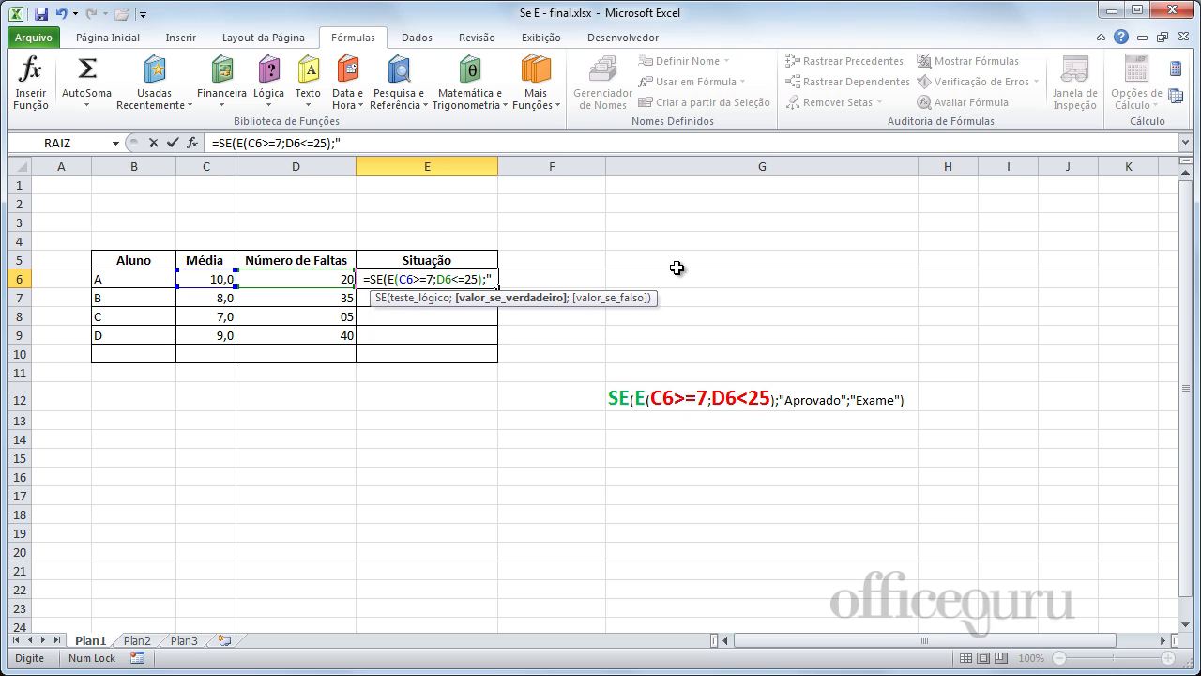
type("Apo")
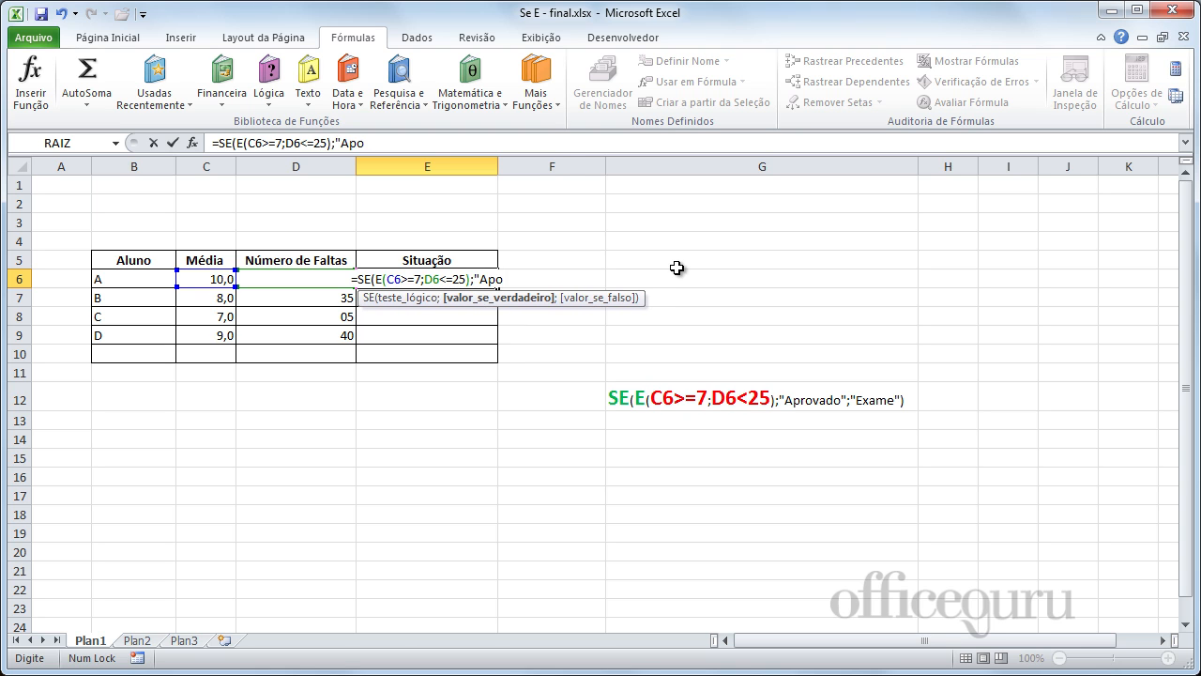
key("BackSpace")
type("rova")
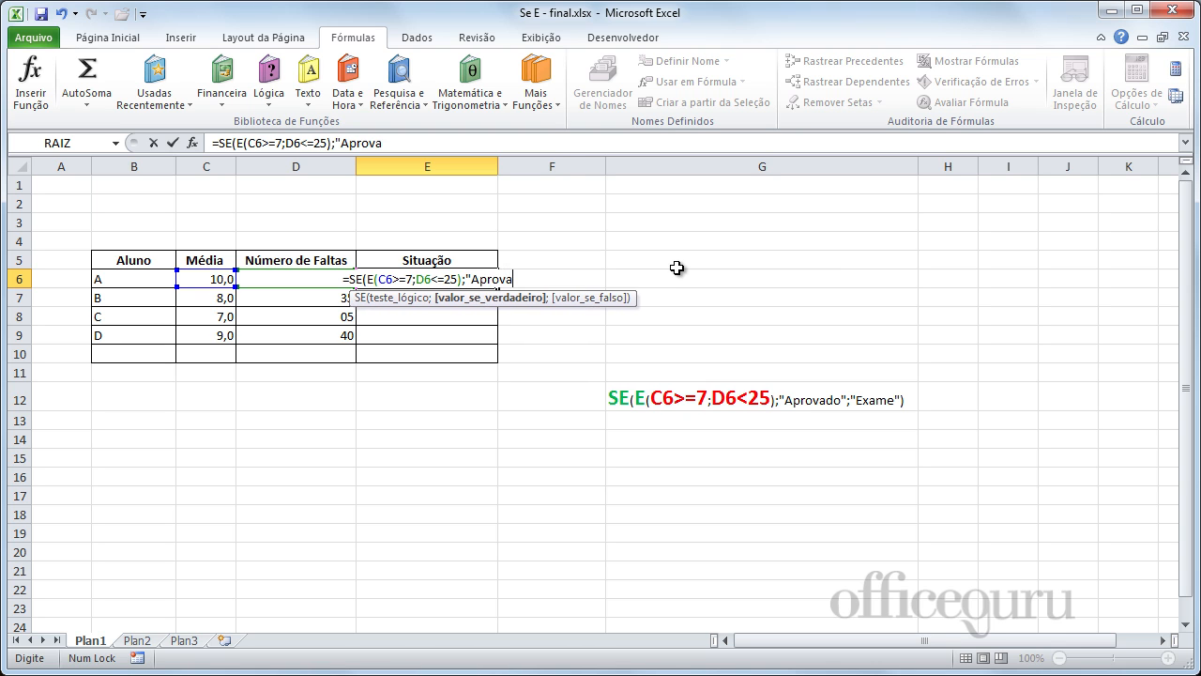
type("do\"")
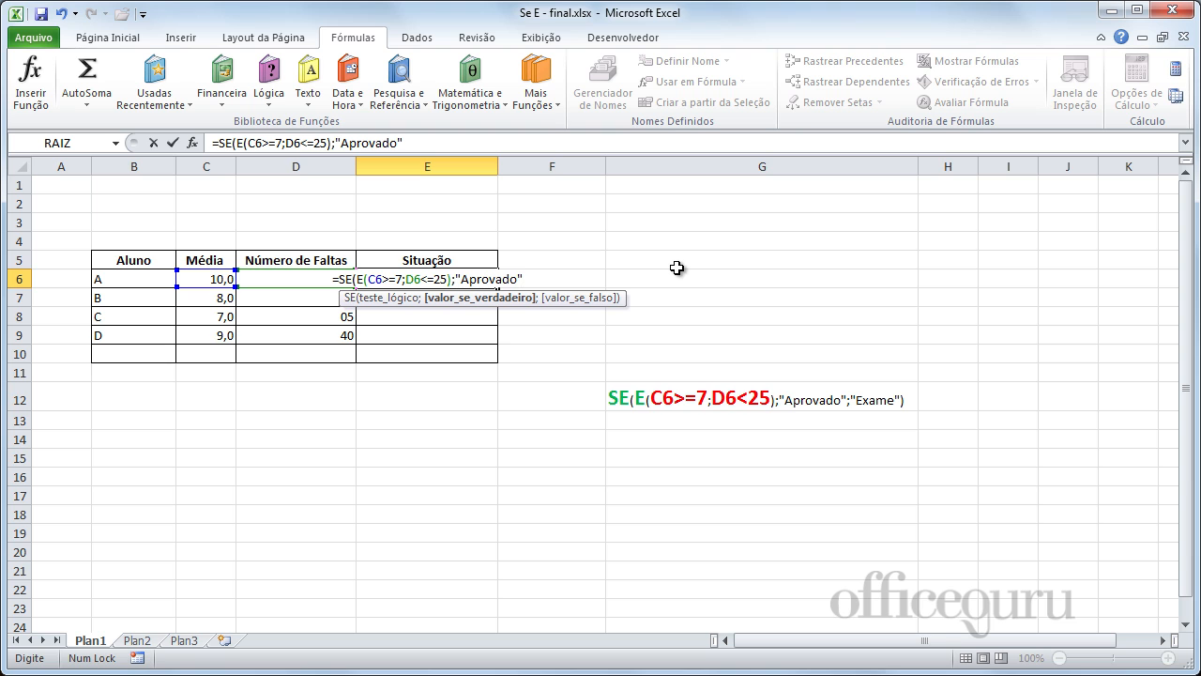
Complete the SE formula in E6 with "Exame" as the value if false, ending the text with a double quotation mark
type(";")
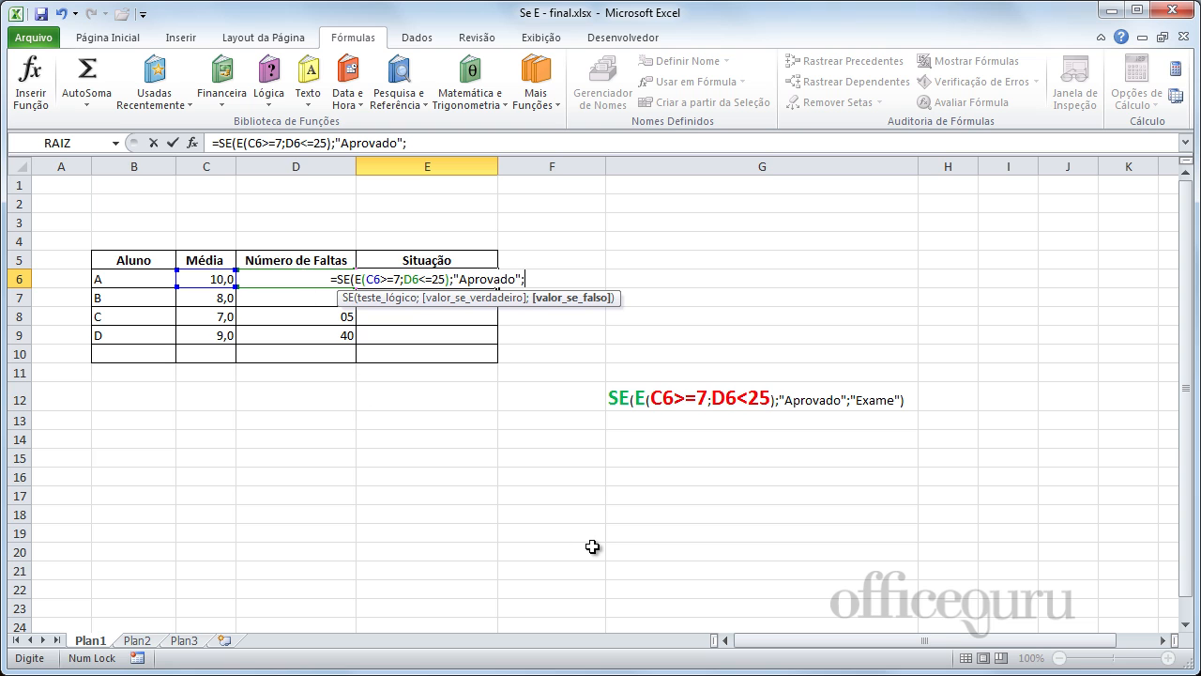
type("\"")
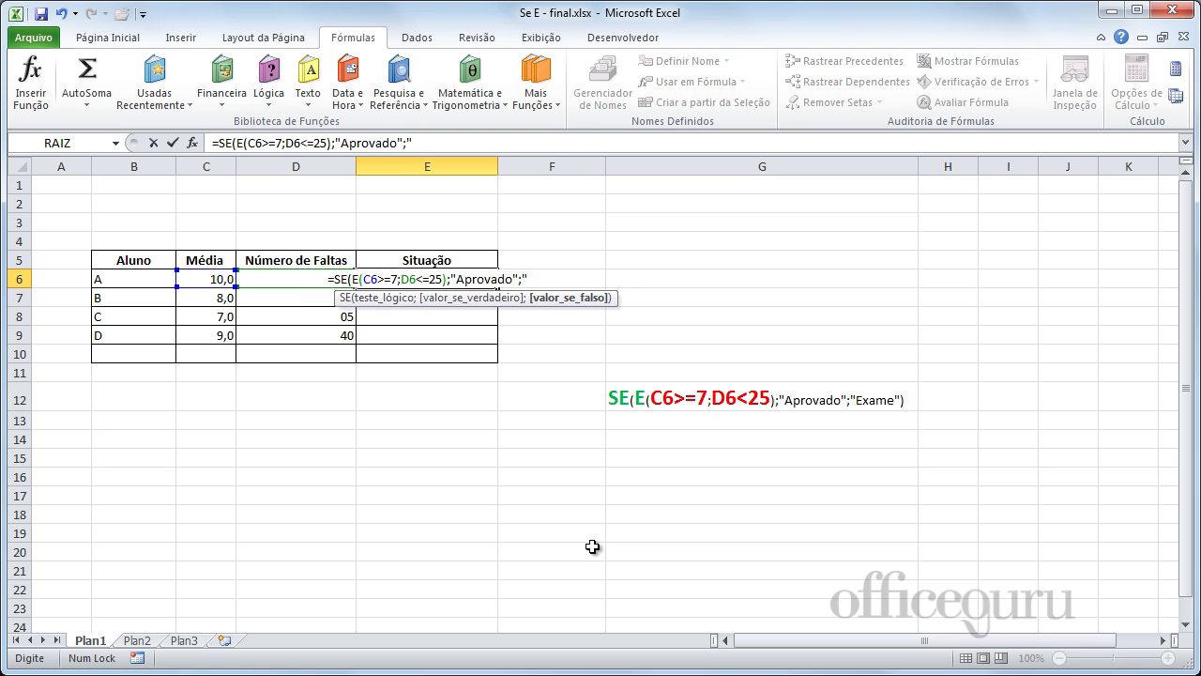
type(";\"Ex")
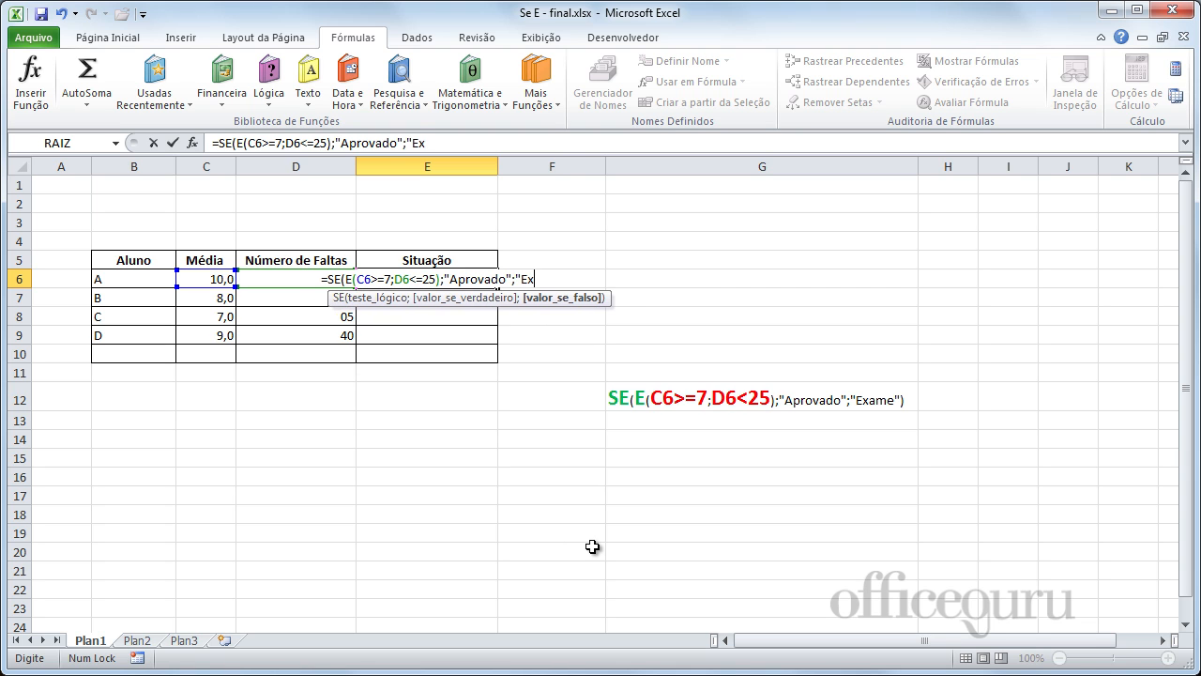
type("ame\"")
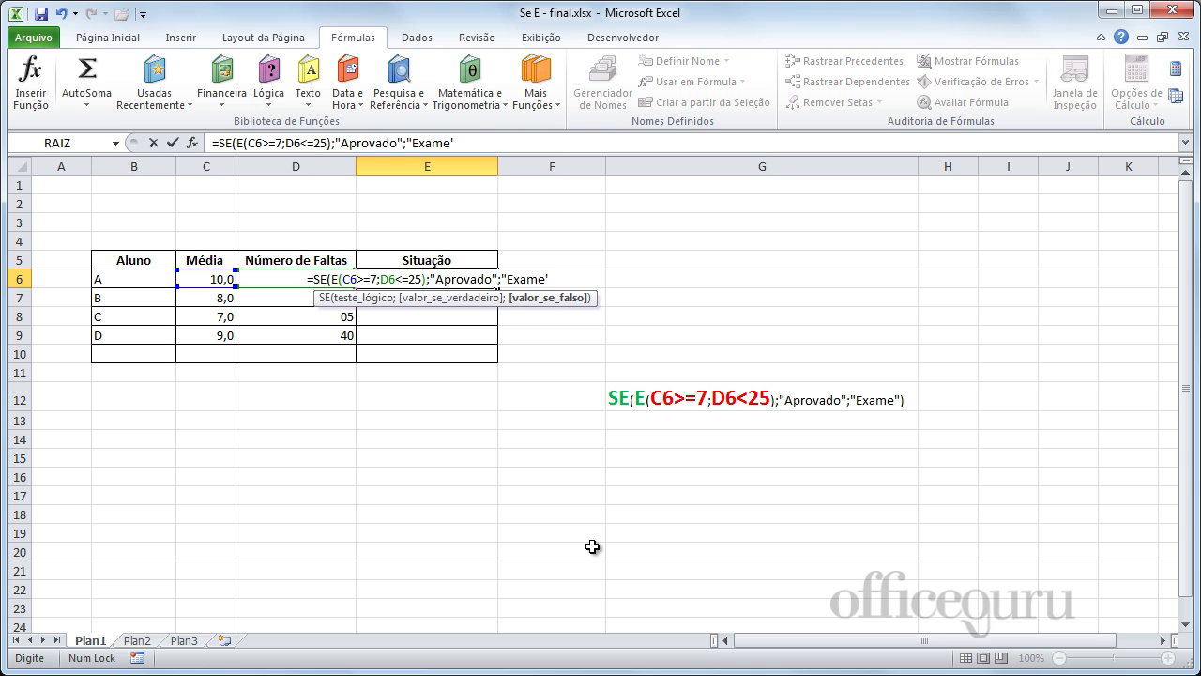
type(")")
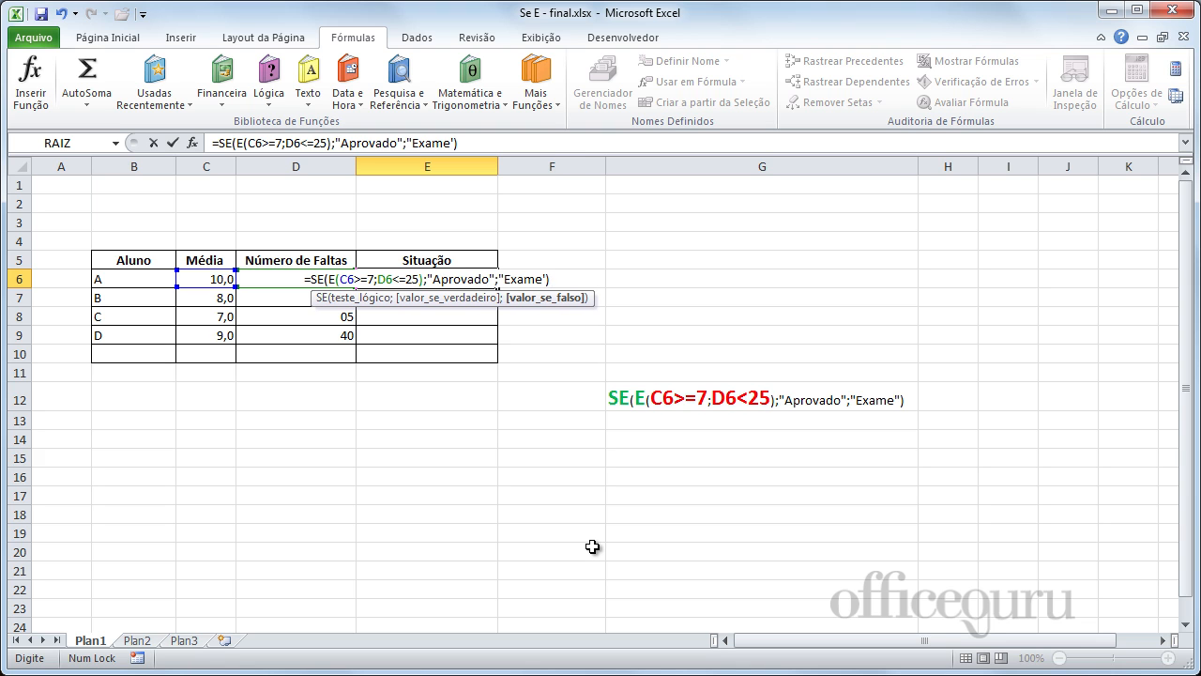
key("Return")
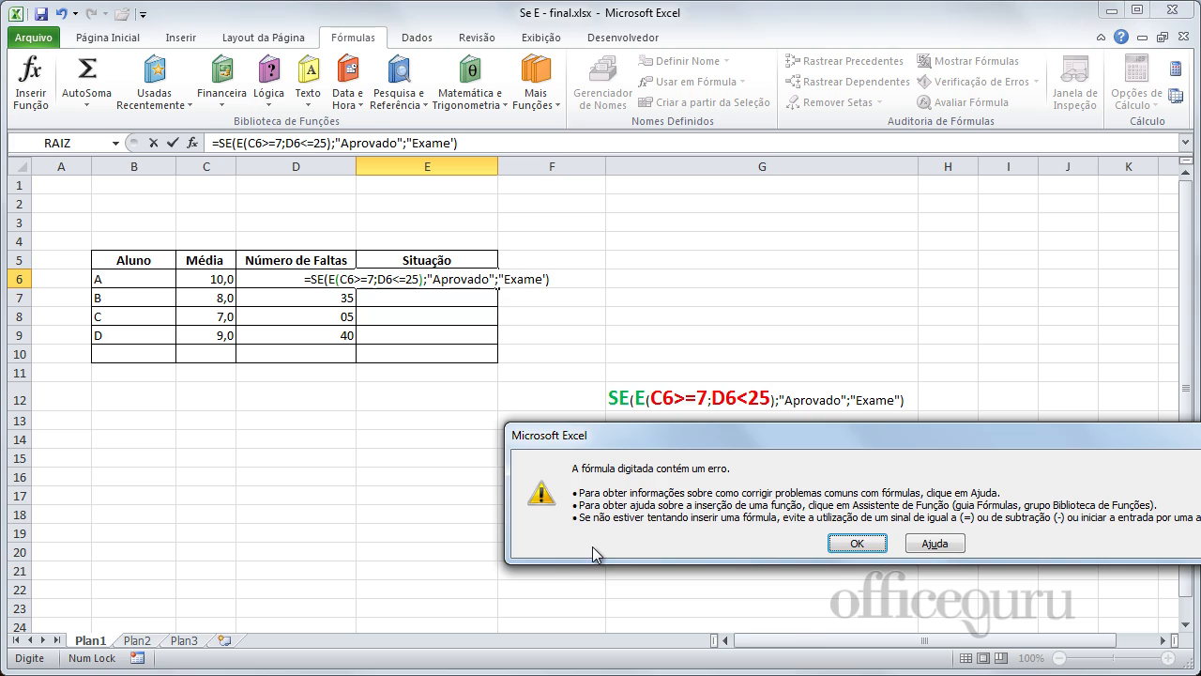
key("Return")
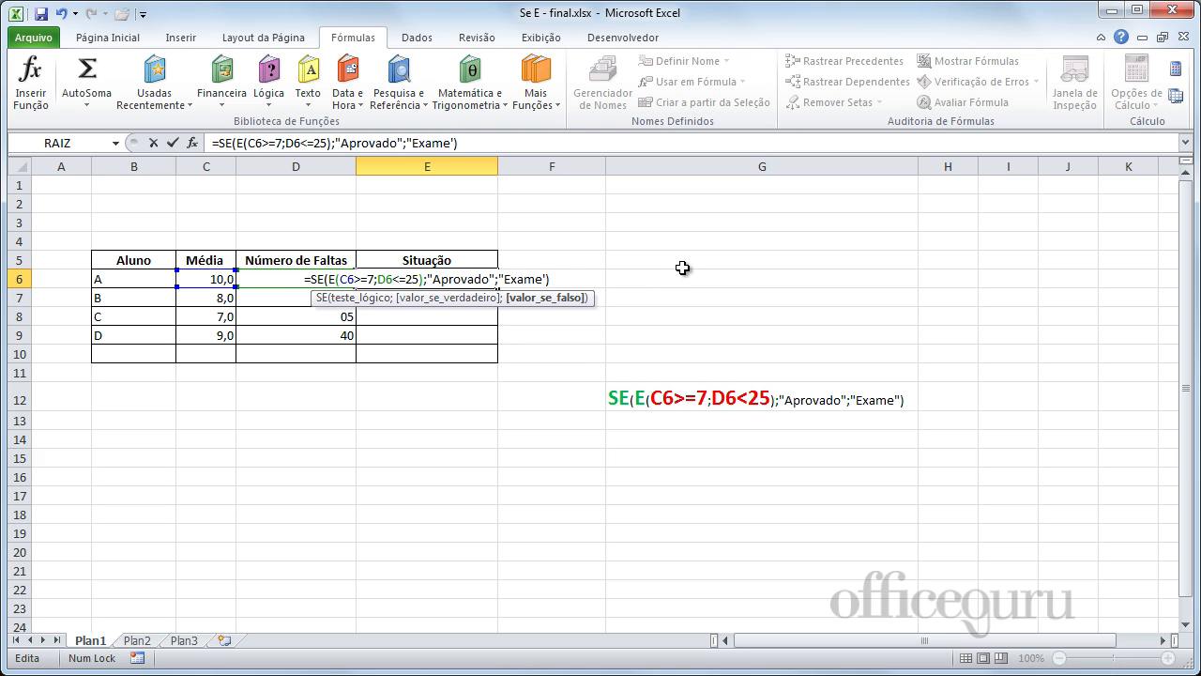
key("Return")
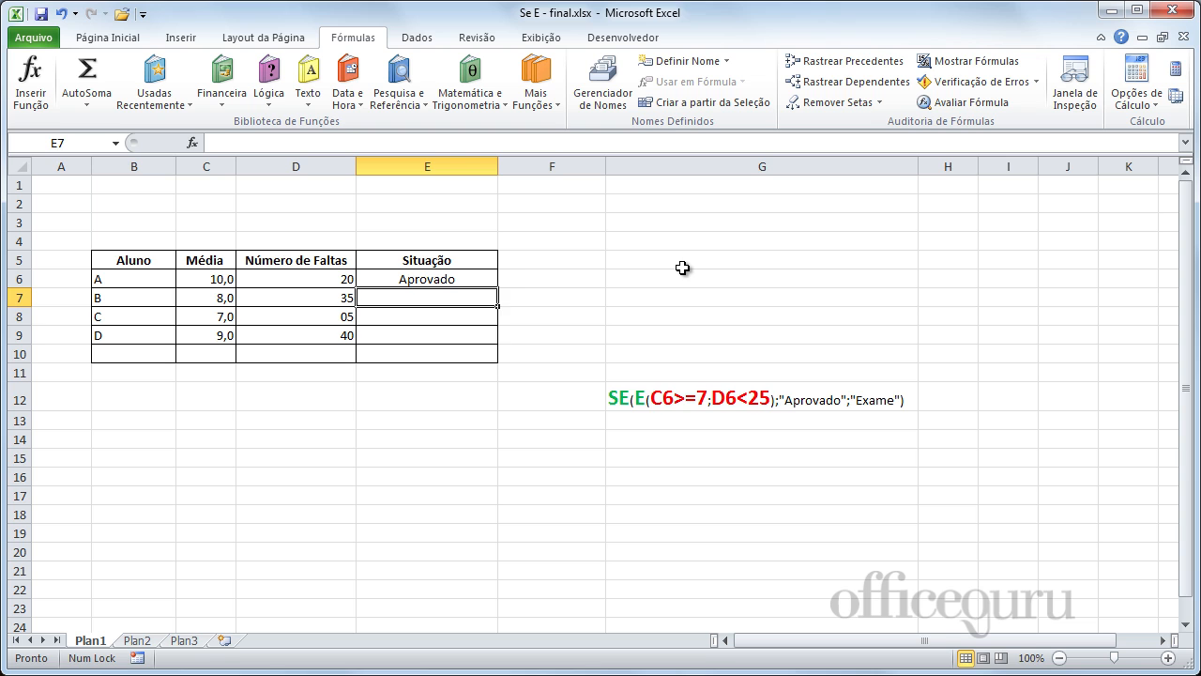
Check student A's number of absences and average against the Situação result in row 6
key("Down")
key("Down")
key("Down")
key("Down")
key("Down")
key("Down")
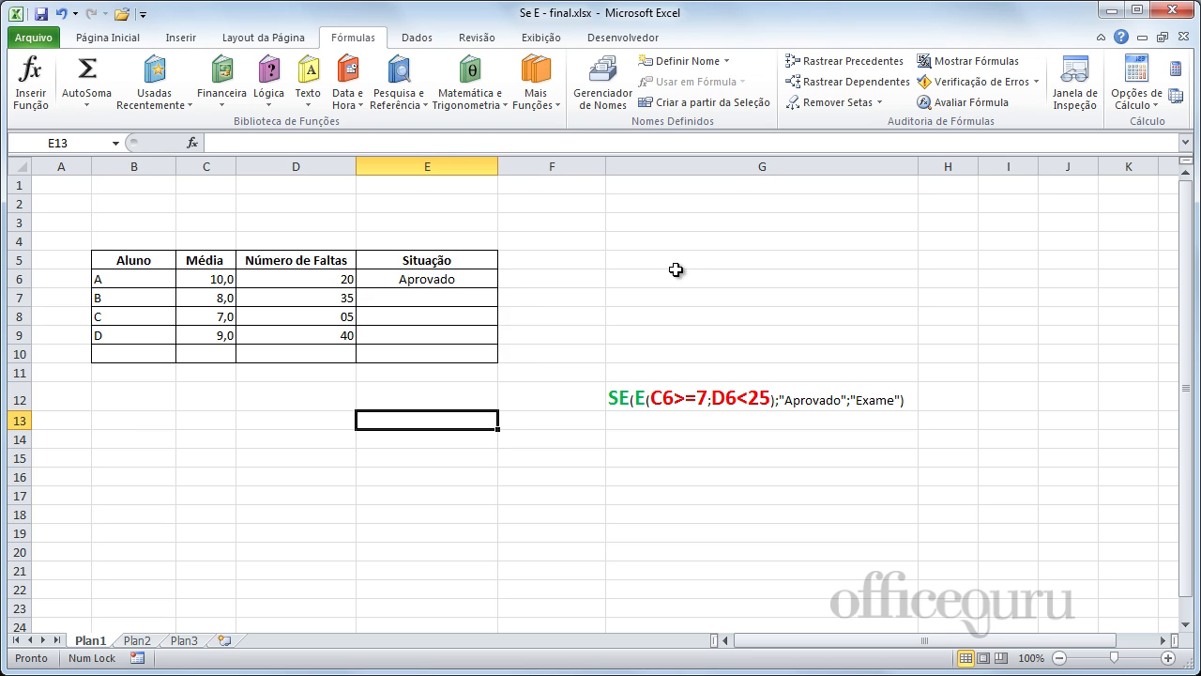
left_click(317, 279)
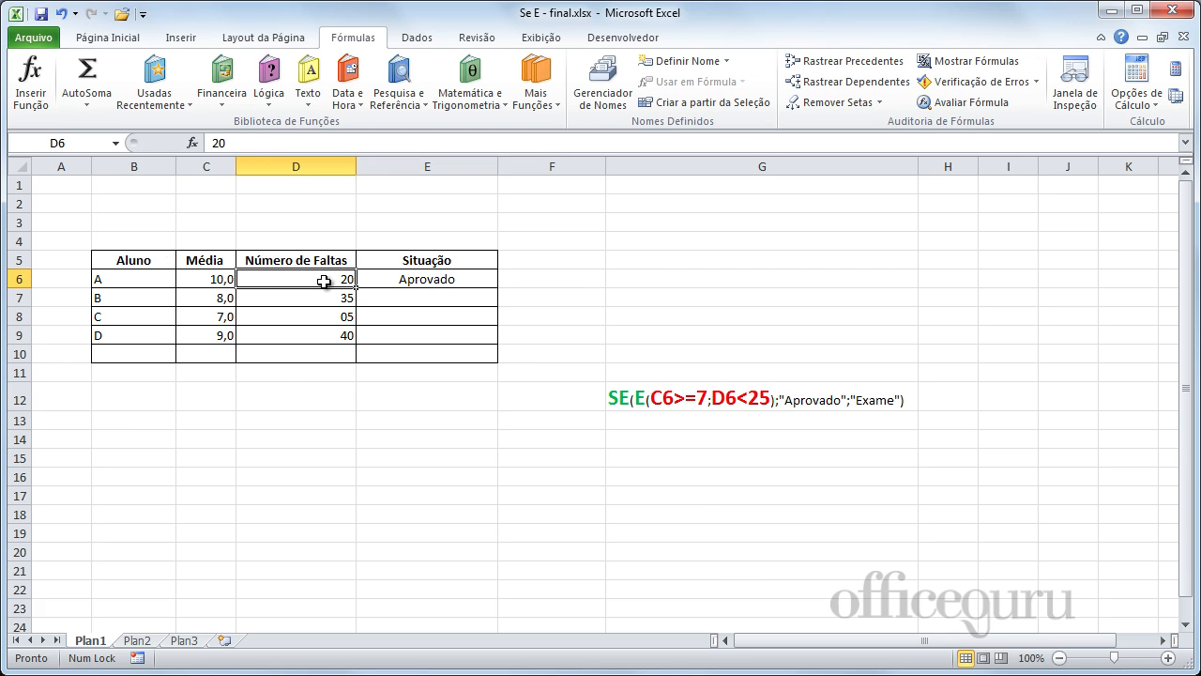
left_click(221, 281)
Fill the Situação formula from E6 down through E10
left_click(460, 297)
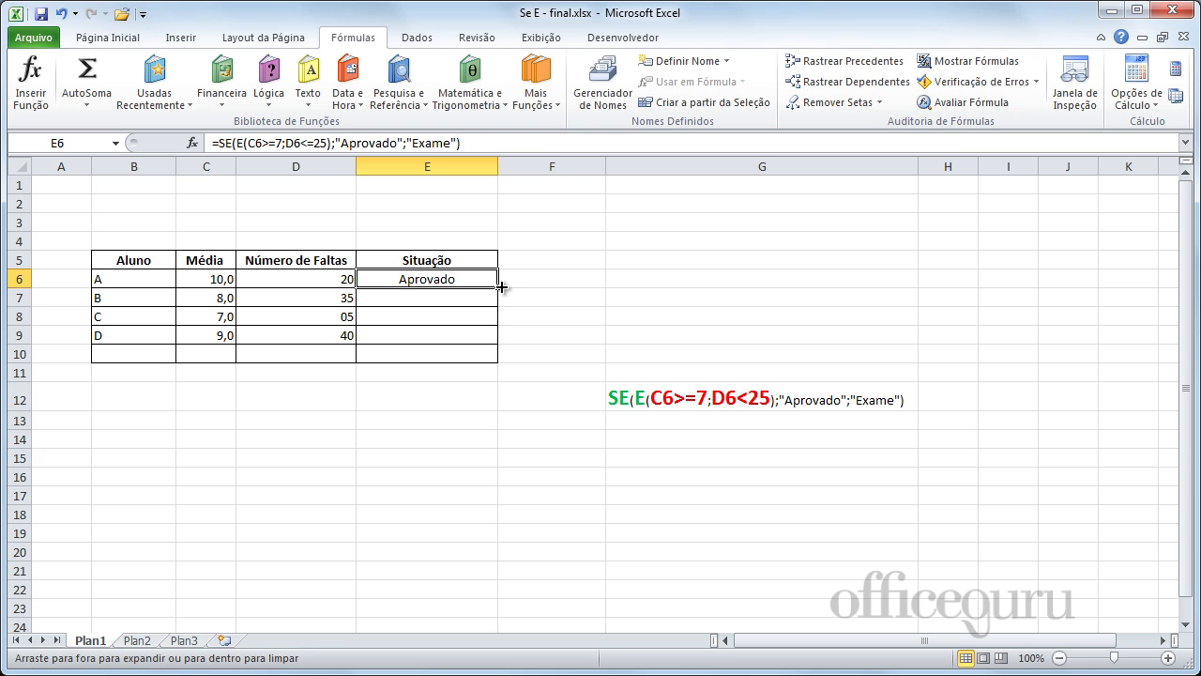
left_click_drag(502, 286, 500, 363)
left_click(460, 442)
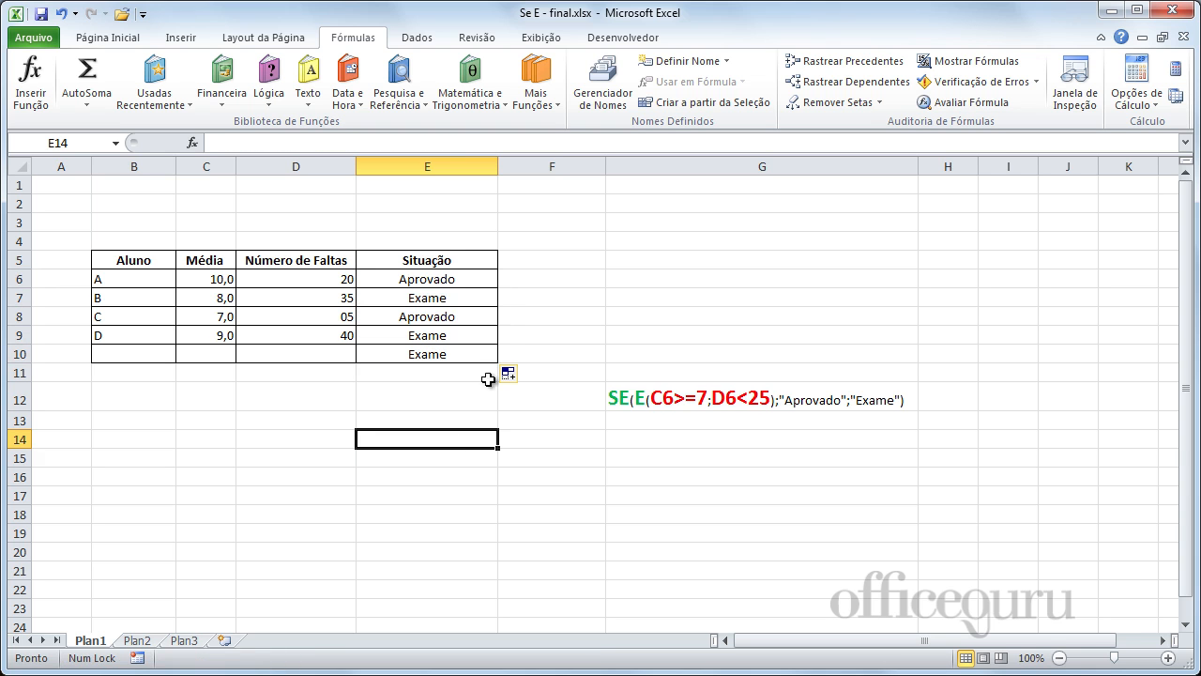
Compare the averages and absences of students B, C and D and the empty row 10 with their Situação results
left_click(208, 298)
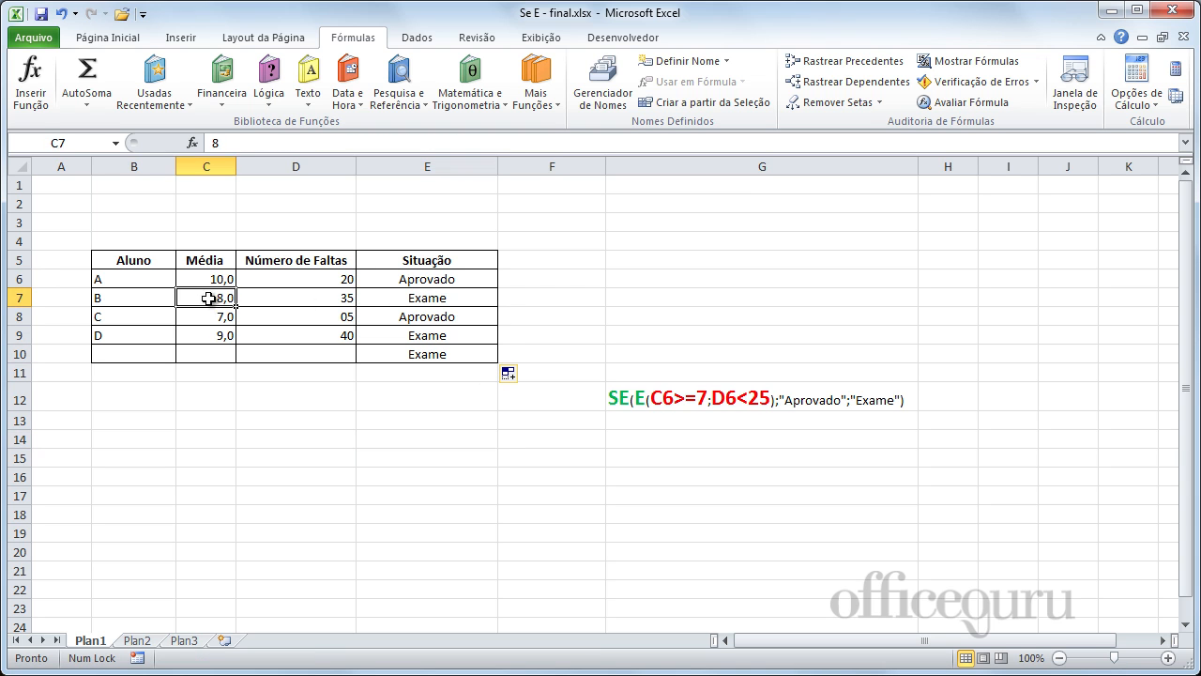
left_click(289, 300)
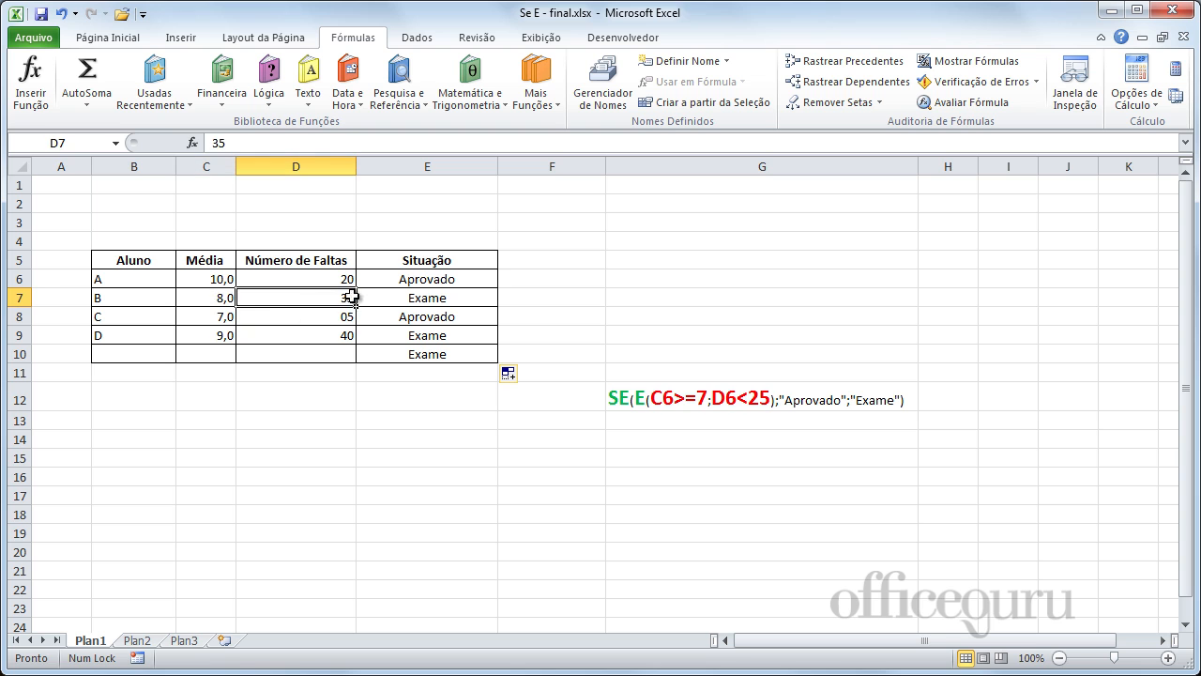
left_click(225, 321)
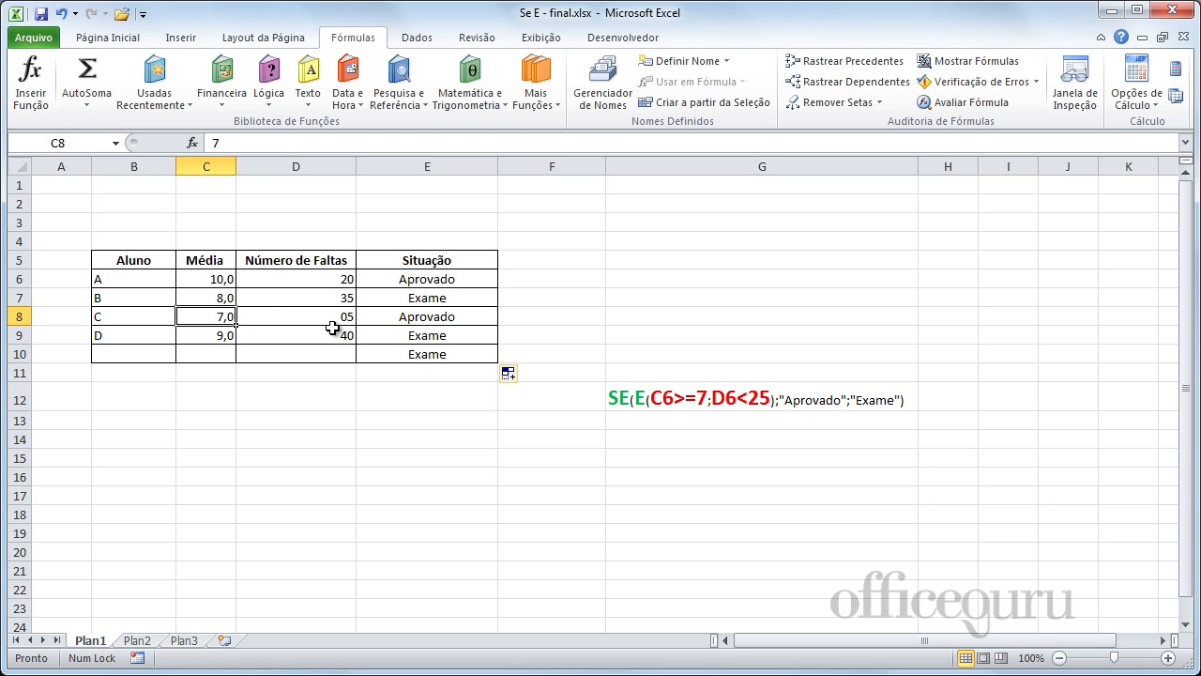
left_click(336, 328)
left_click(224, 338)
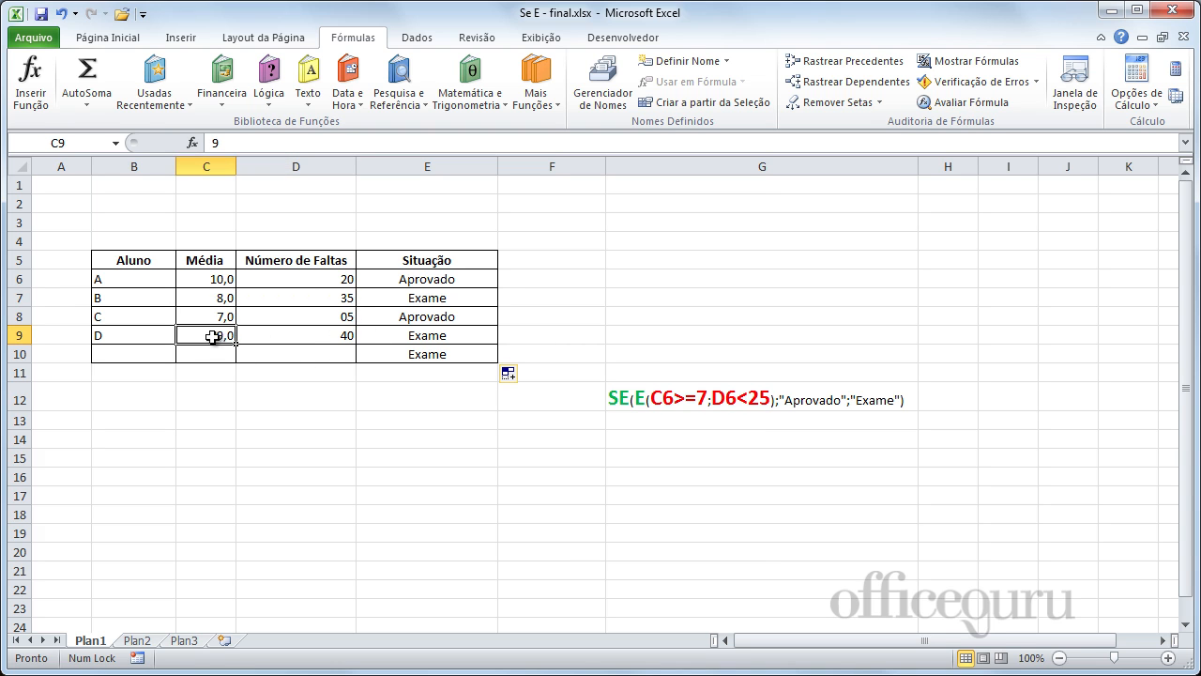
left_click(328, 341)
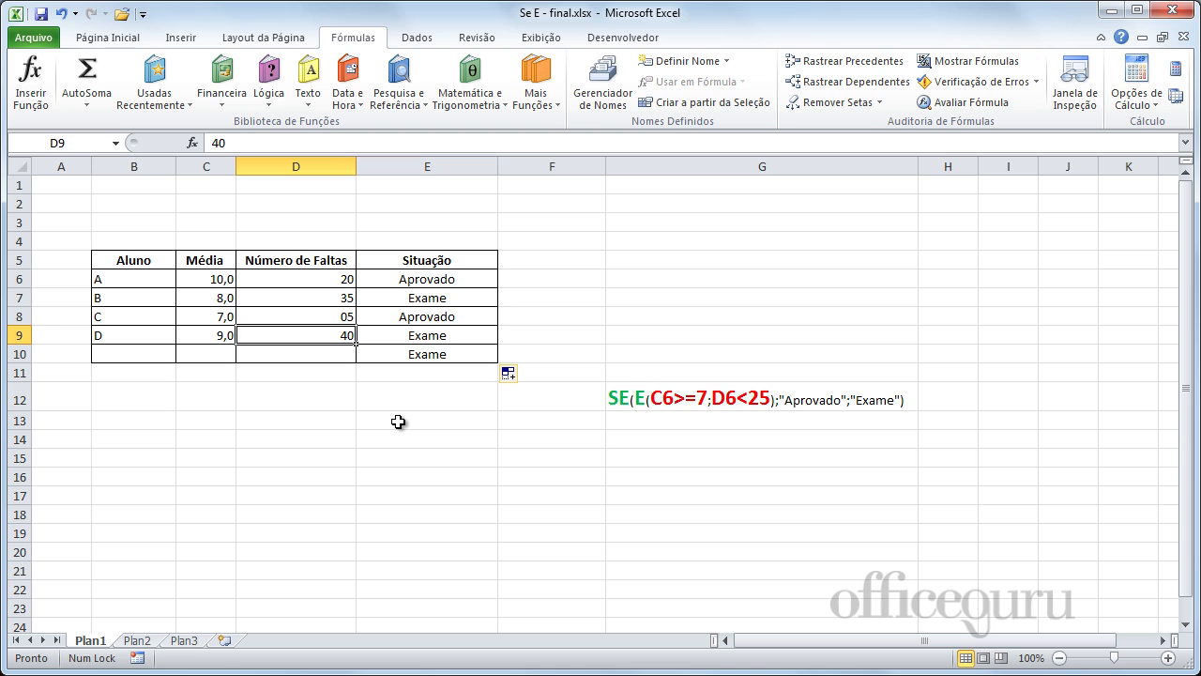
left_click(394, 404)
left_click(223, 356)
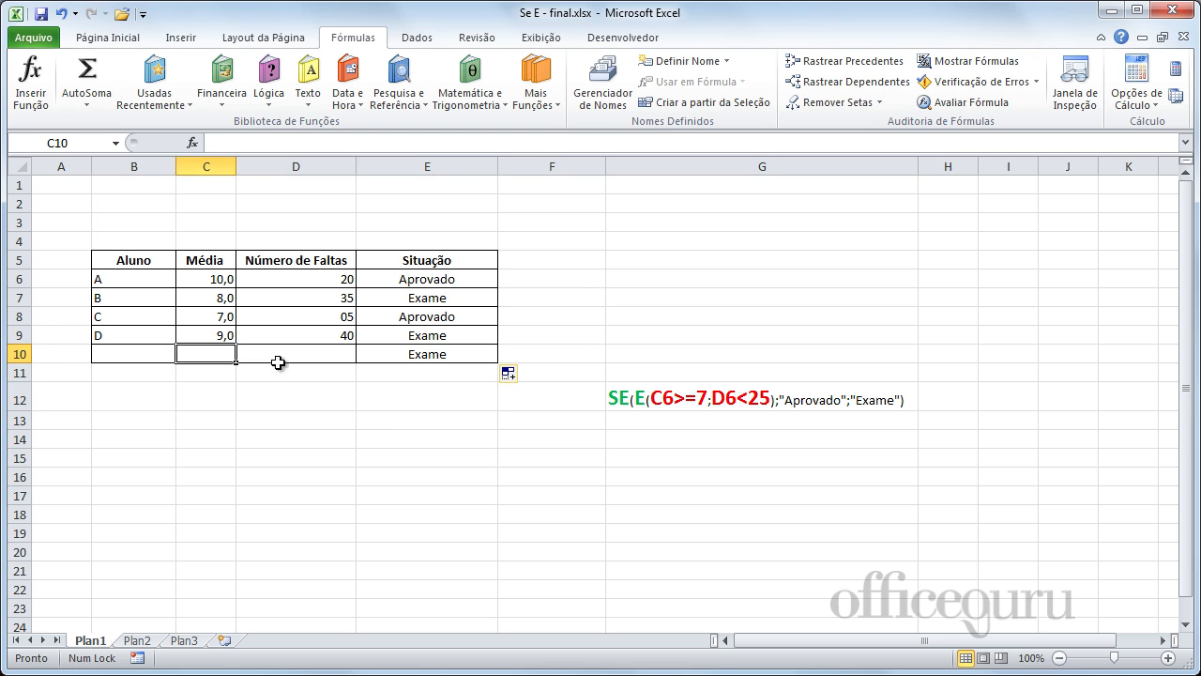
left_click_drag(279, 362, 328, 374)
left_click(408, 353)
left_click(447, 441)
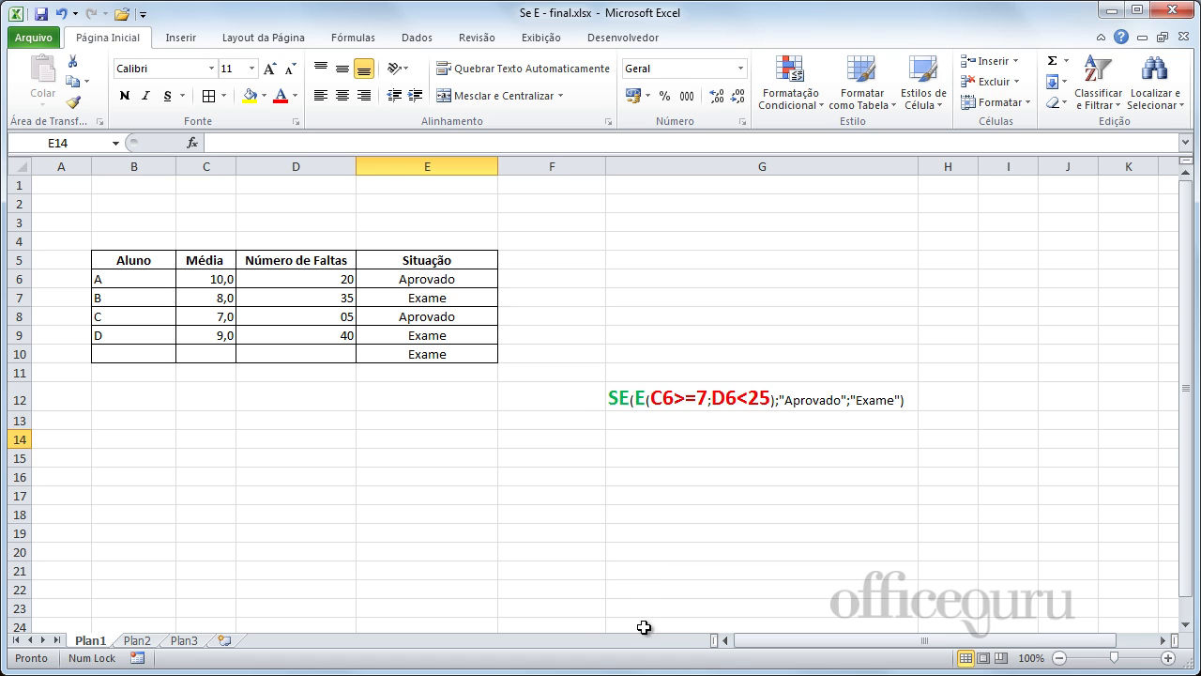
Open the Plan2 sheet and examine the age and sex conditions of the Homens retirement formula in F7
left_click(136, 639)
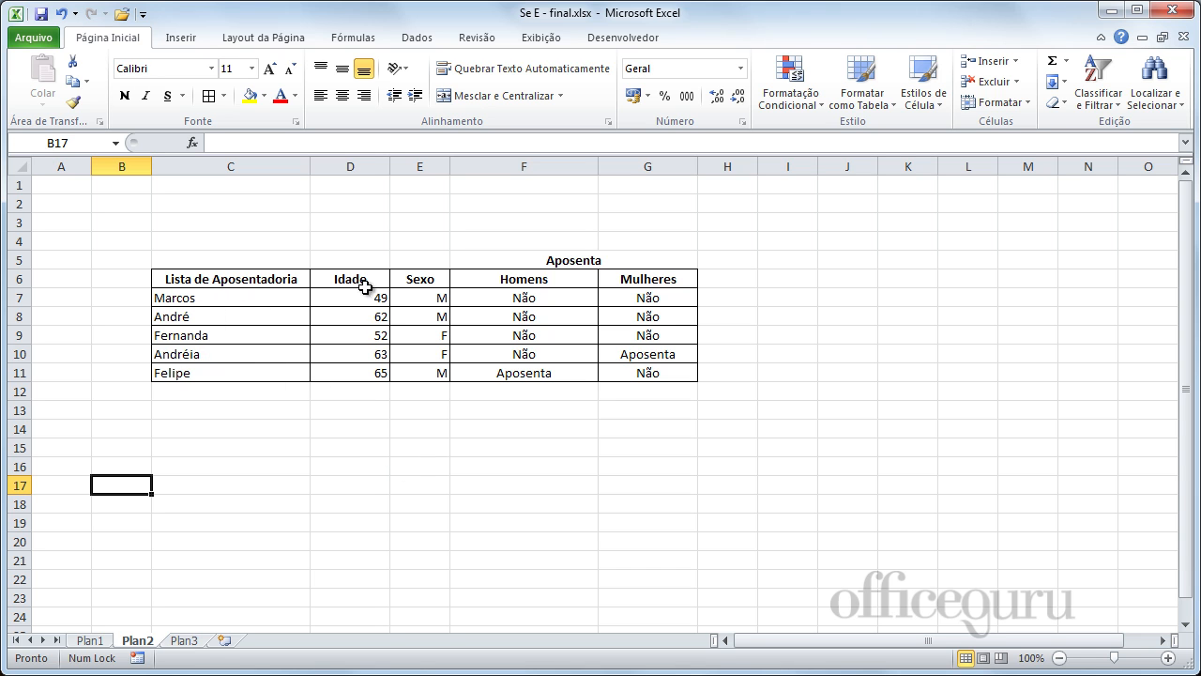
left_click(518, 297)
left_click_drag(519, 296, 526, 374)
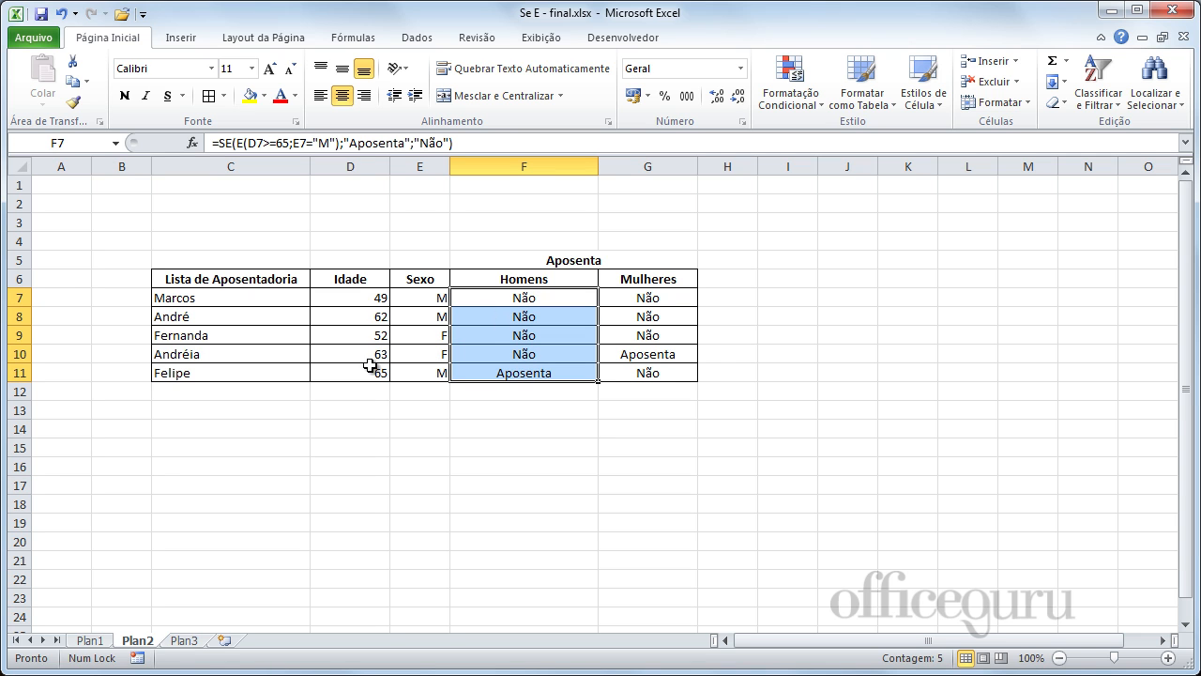
double_click(493, 298)
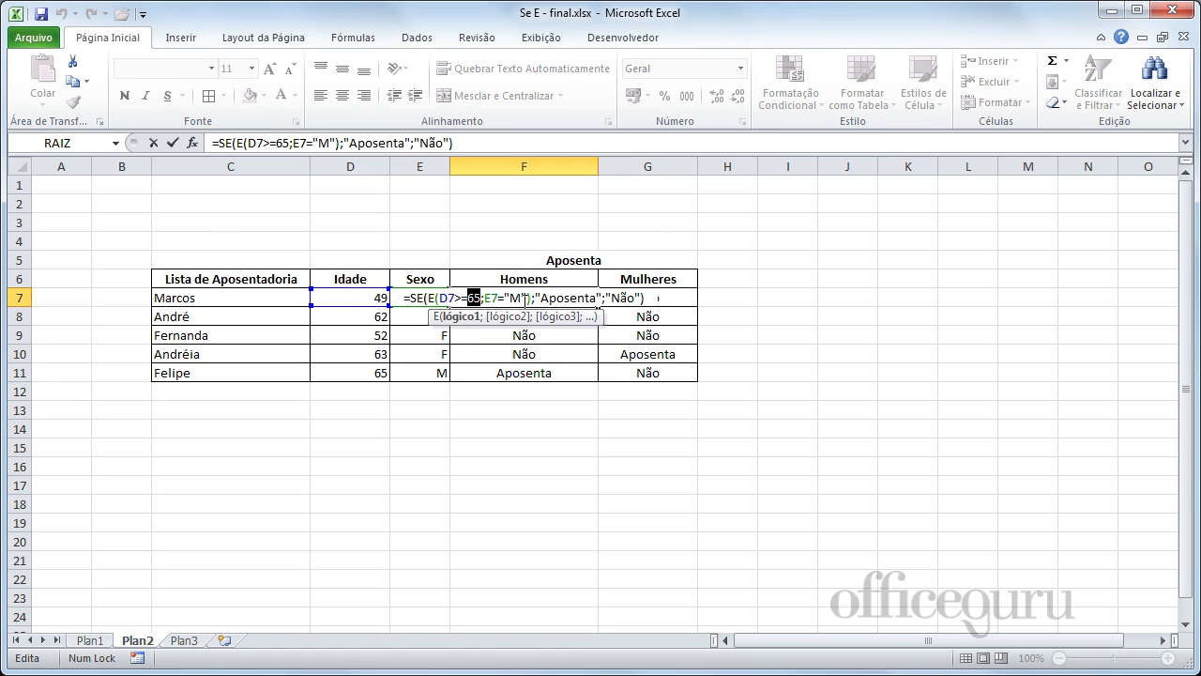
left_click_drag(506, 297, 523, 297)
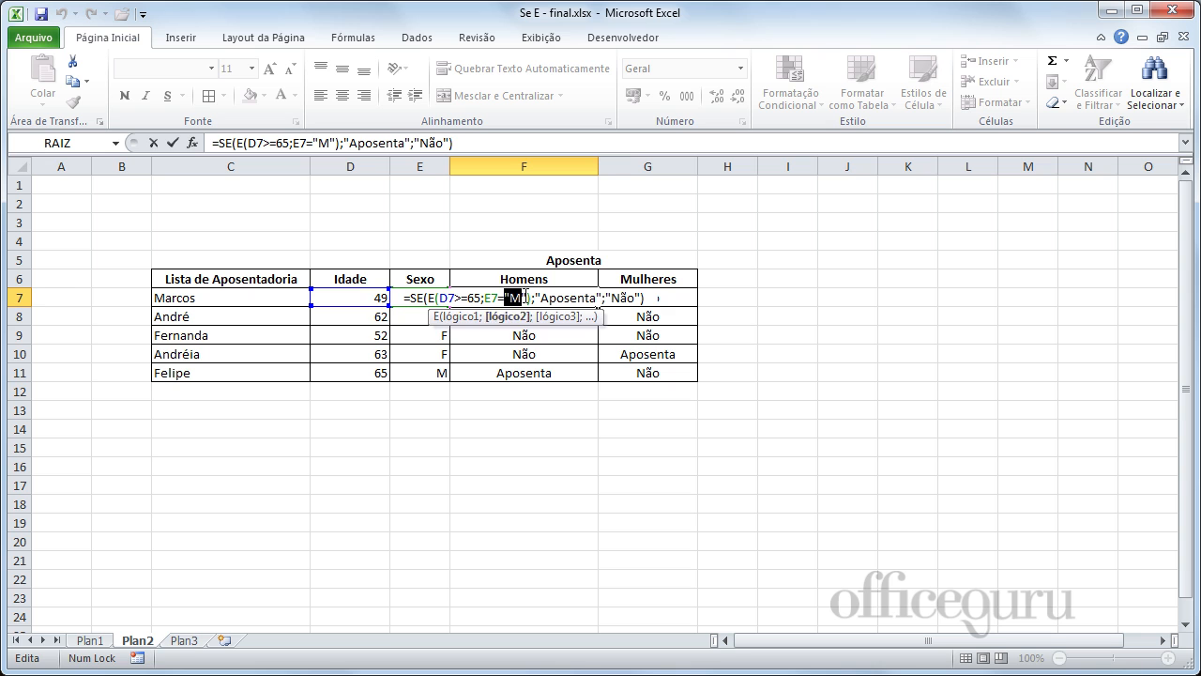
key("Return")
key("Down")
key("Down")
key("Down")
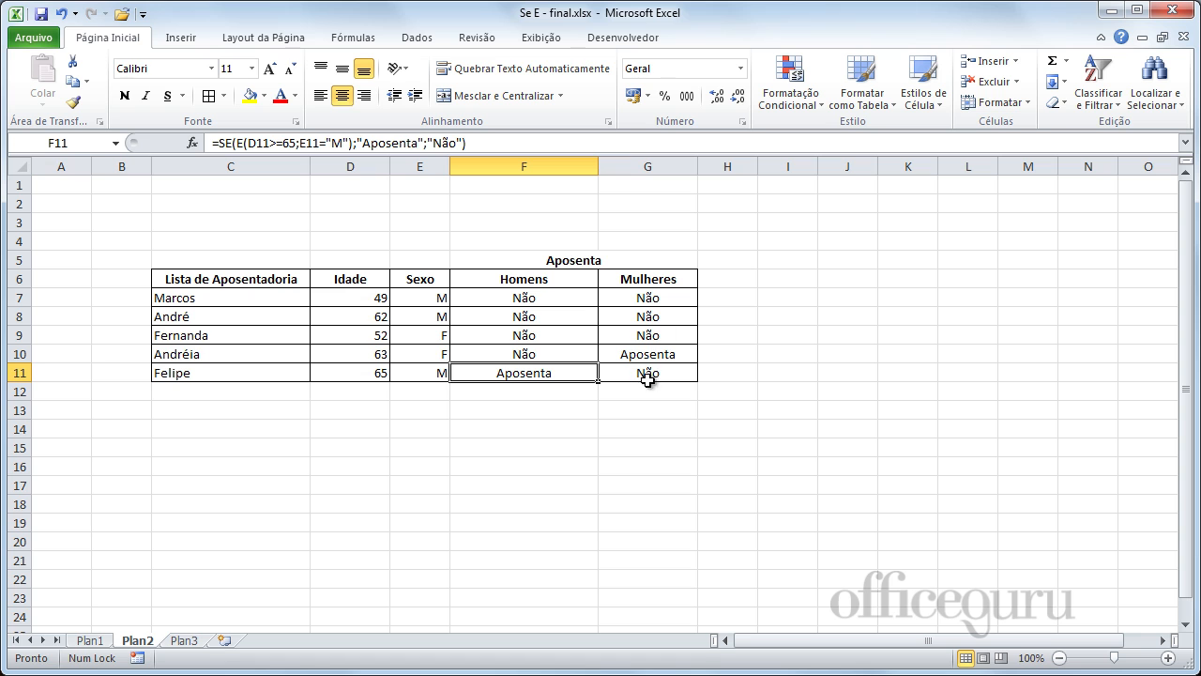
Examine the age and sex conditions of the Mulheres retirement formula in G7, leaving the formula as it is
left_click(669, 297)
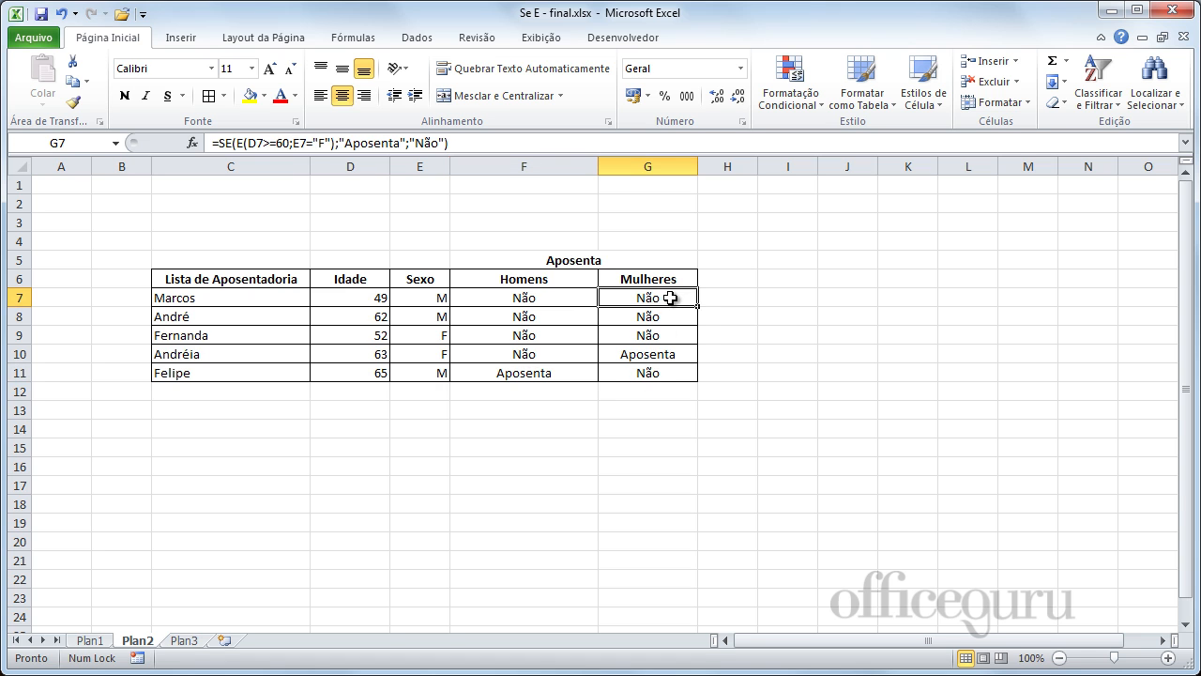
double_click(650, 298)
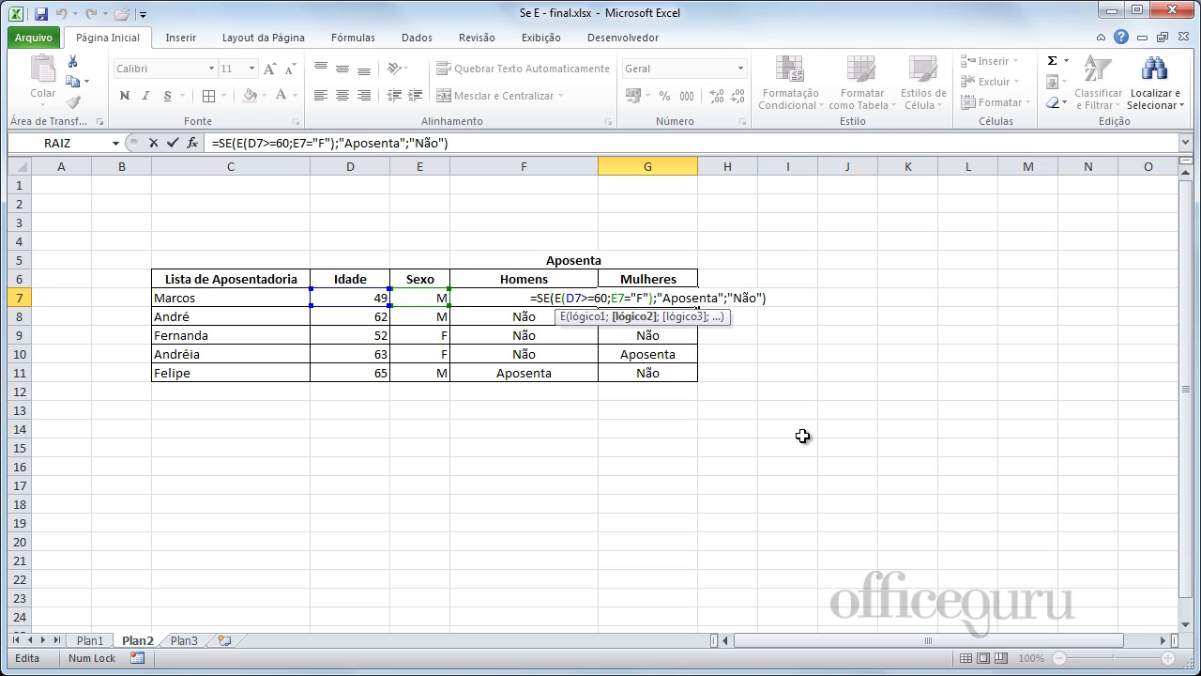
key("Return")
key("Down")
key("Down")
key("Down")
key("Down")
key("Down")
key("Down")
key("Down")
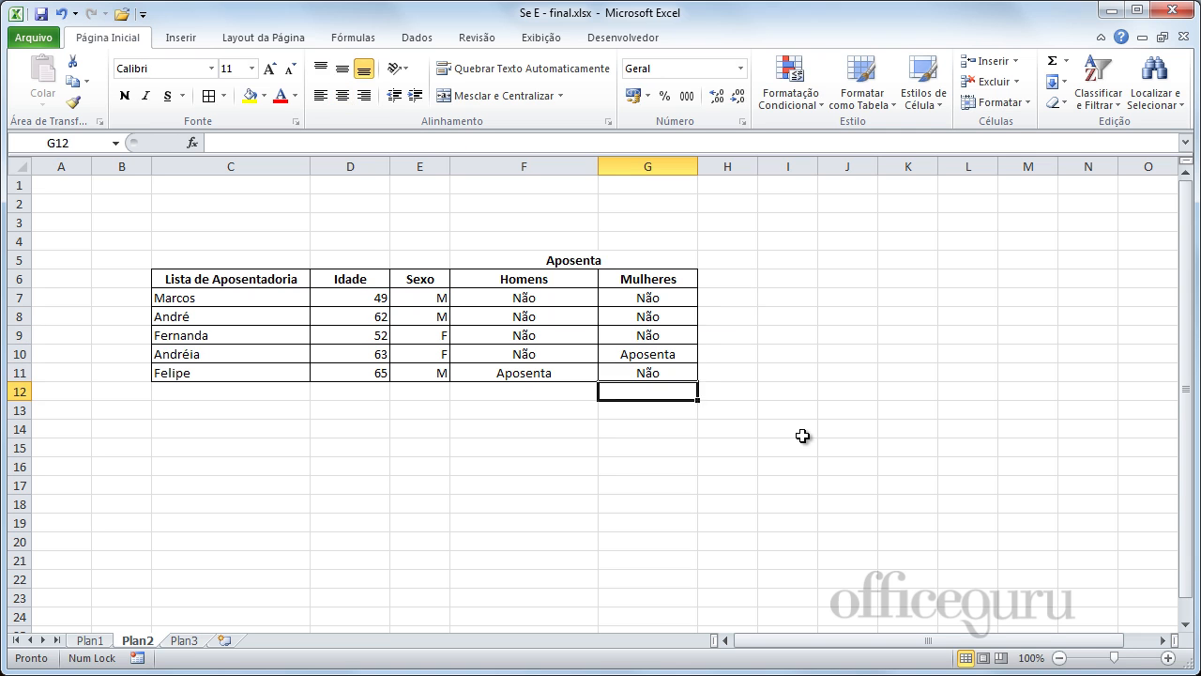